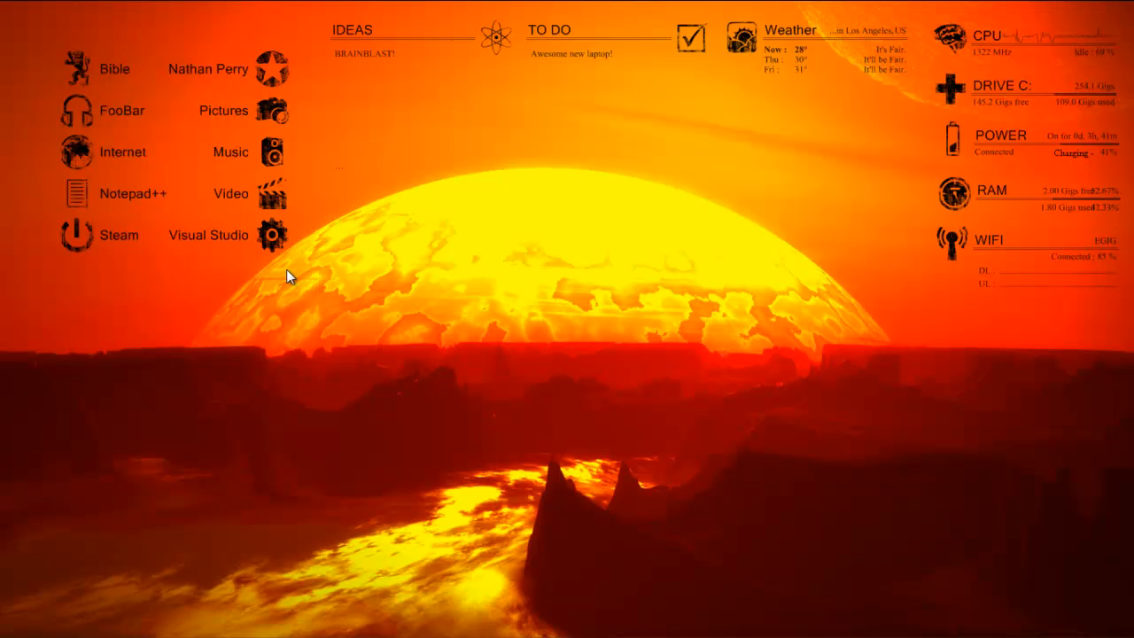
Bring up the Visual Studio 2010 window to look at its start page, and hide it again.
mouse_move(287, 632)
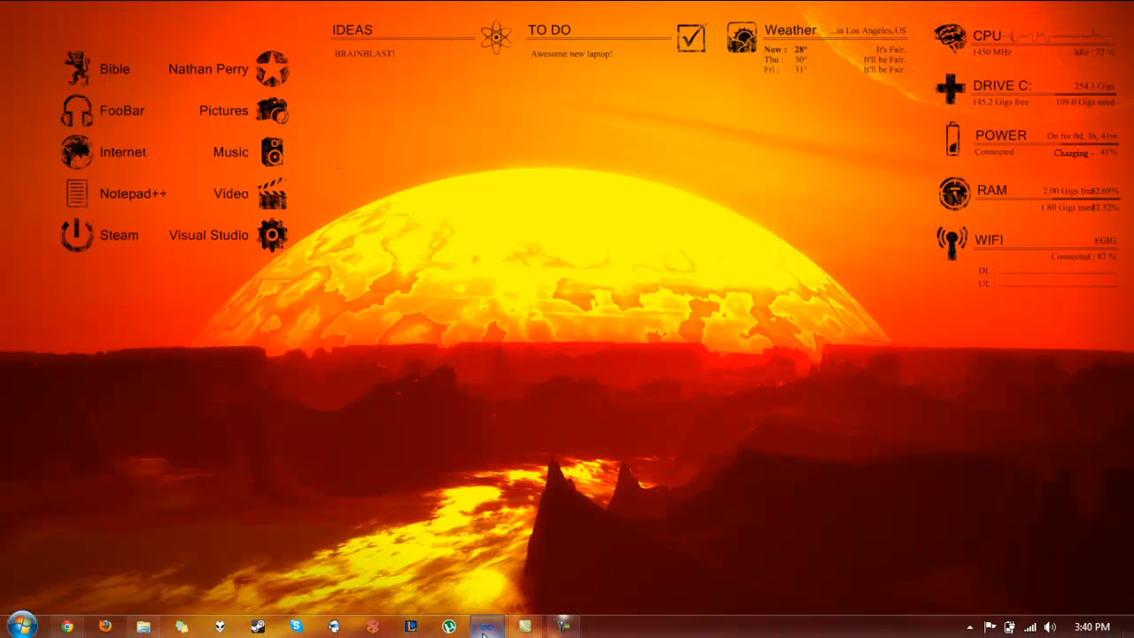
click(484, 627)
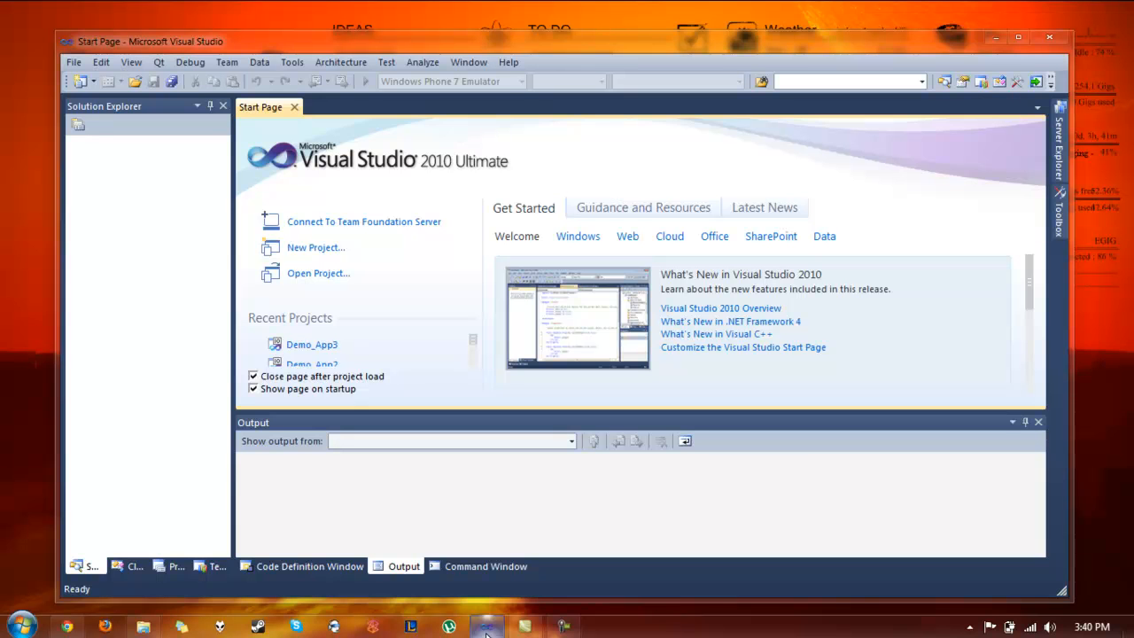
click(486, 627)
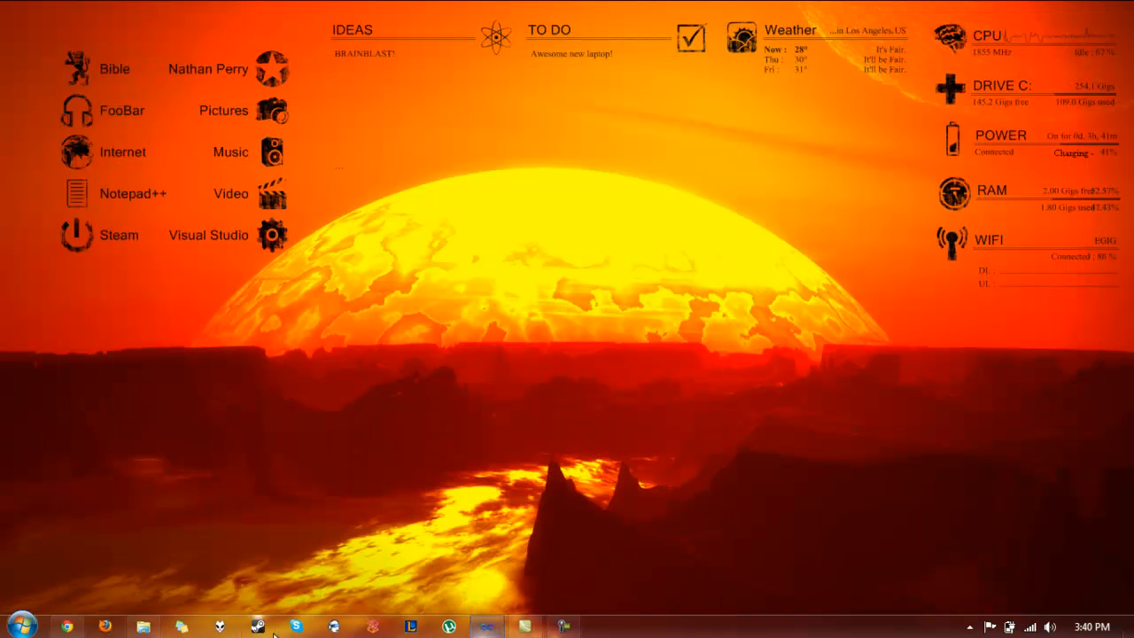
Switch to Chrome and look through the software downloads on the Microsoft DreamSpark page, including Visual Studio 2010 Professional.
click(62, 626)
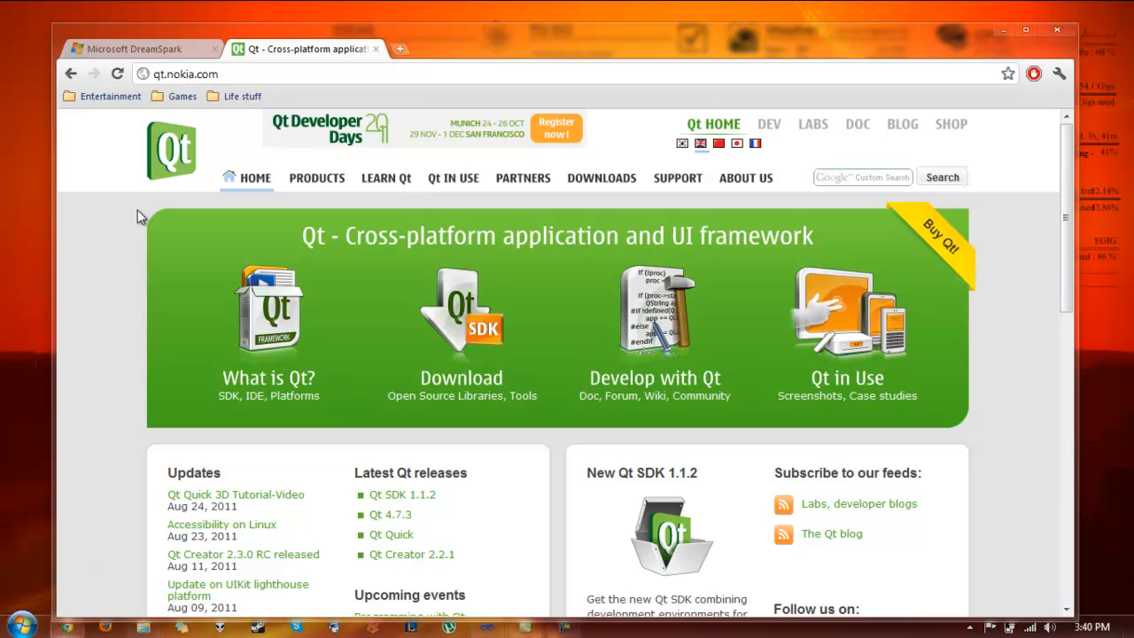
click(111, 50)
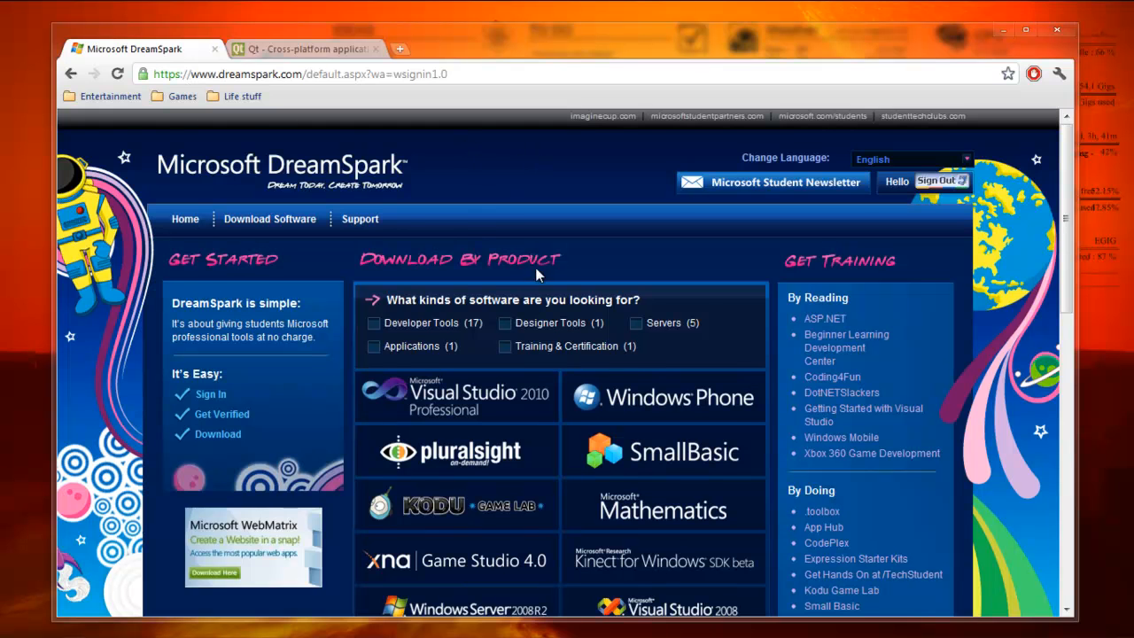
scroll(479, 213, down, 2)
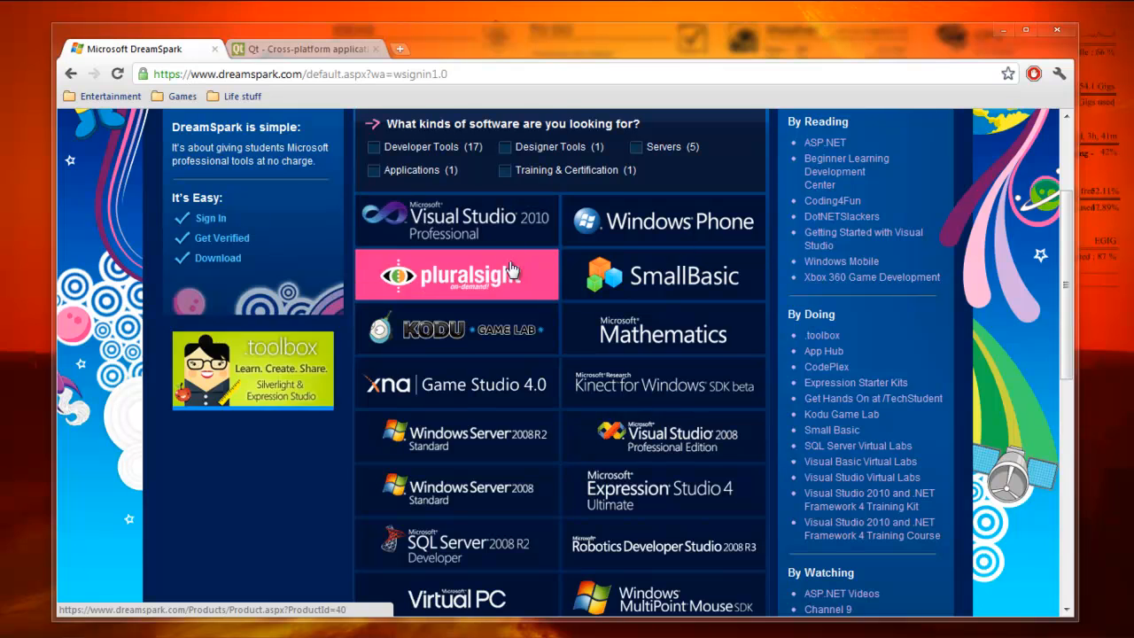
scroll(456, 263, up, 2)
mouse_move(295, 239)
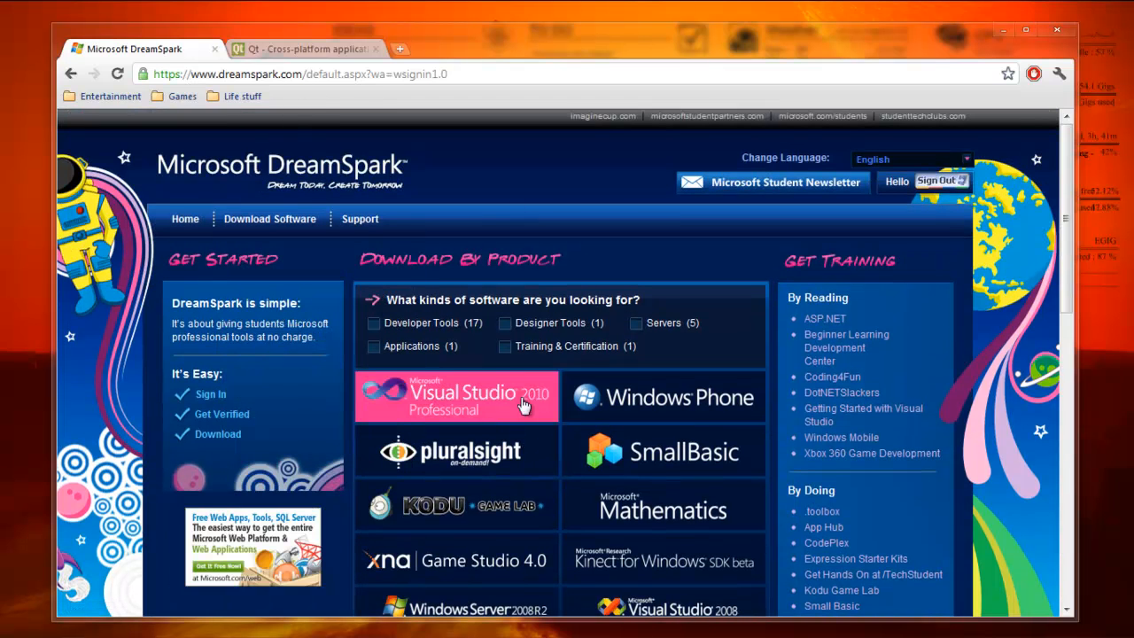
Open the Qt downloads page and examine the Qt libraries 4.7.3 source packages and the Qt Visual Studio Add-in entry.
click(288, 46)
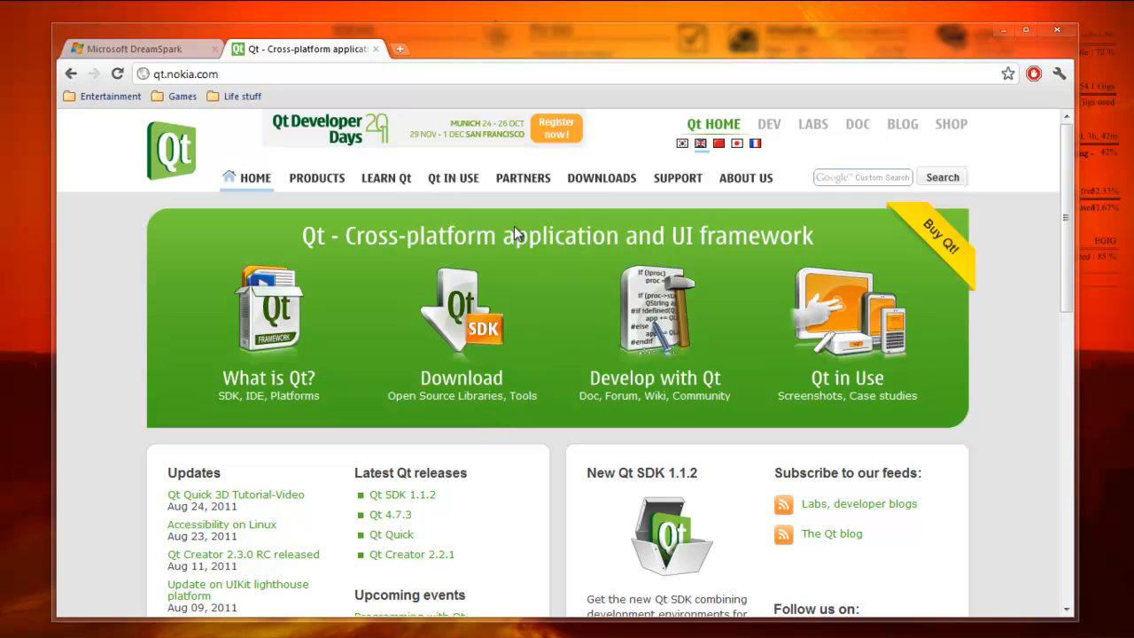
click(582, 181)
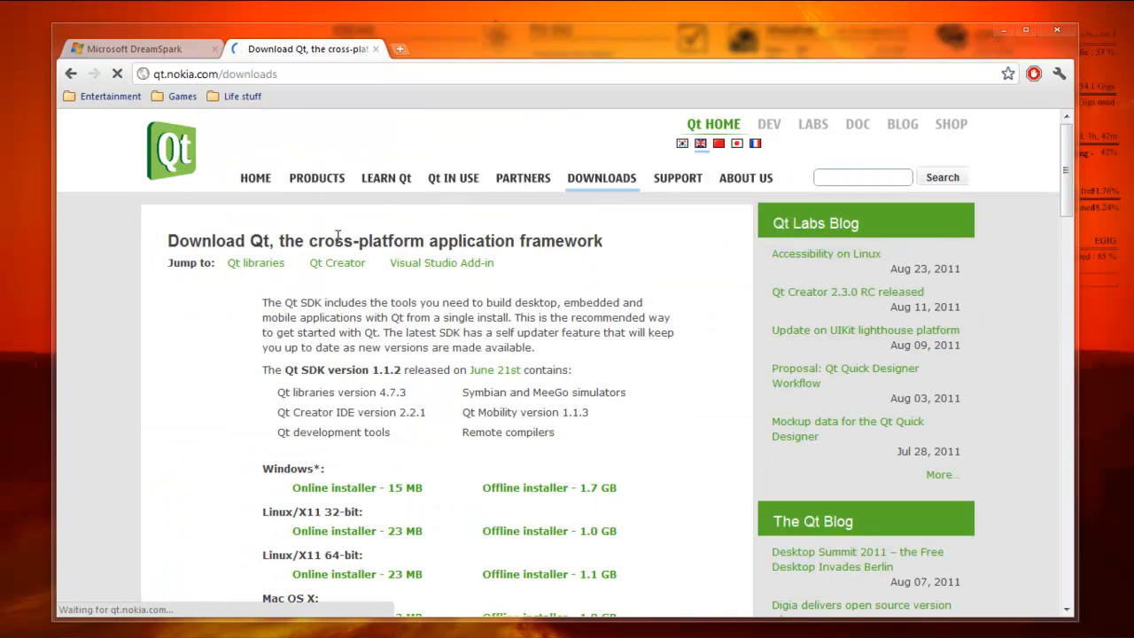
scroll(469, 390, down, 8)
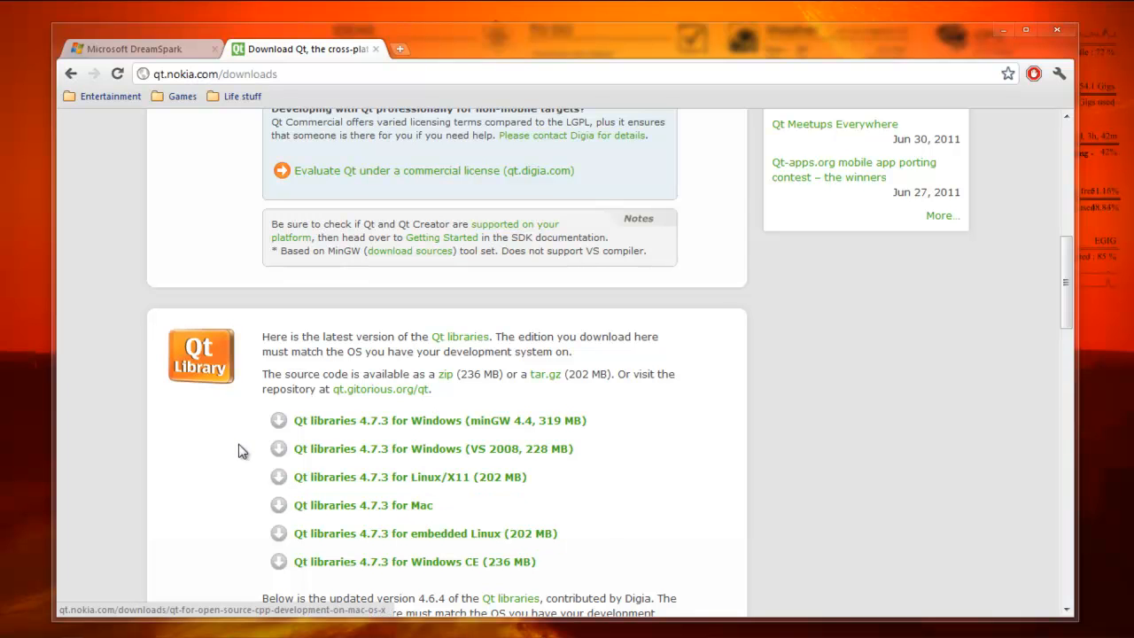
drag(258, 420, 567, 564)
click(568, 568)
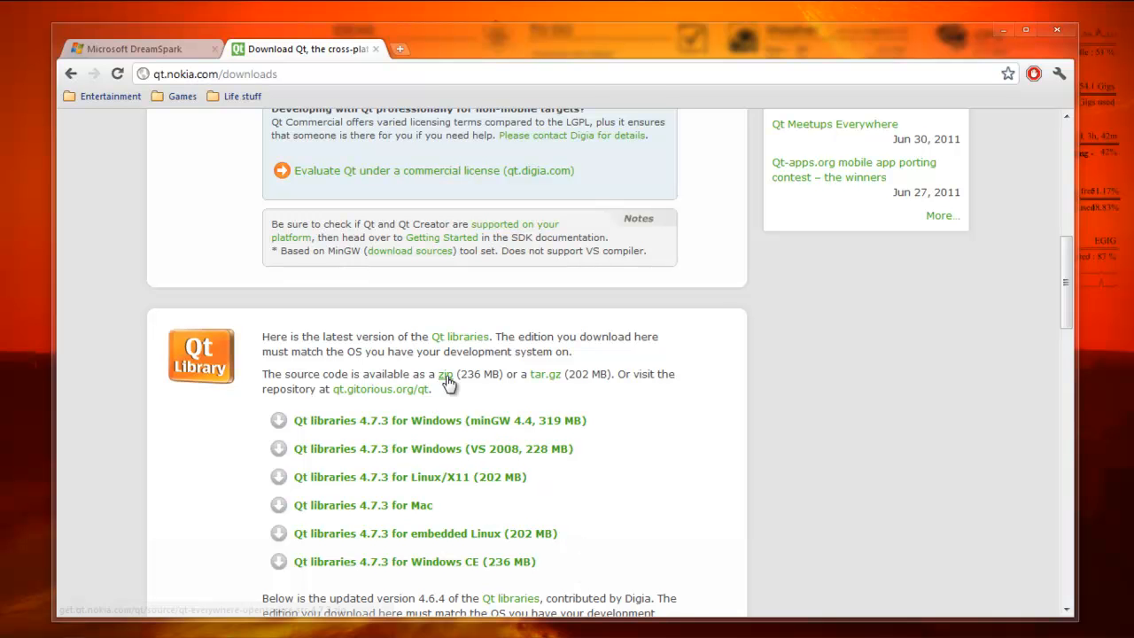
scroll(241, 410, down, 15)
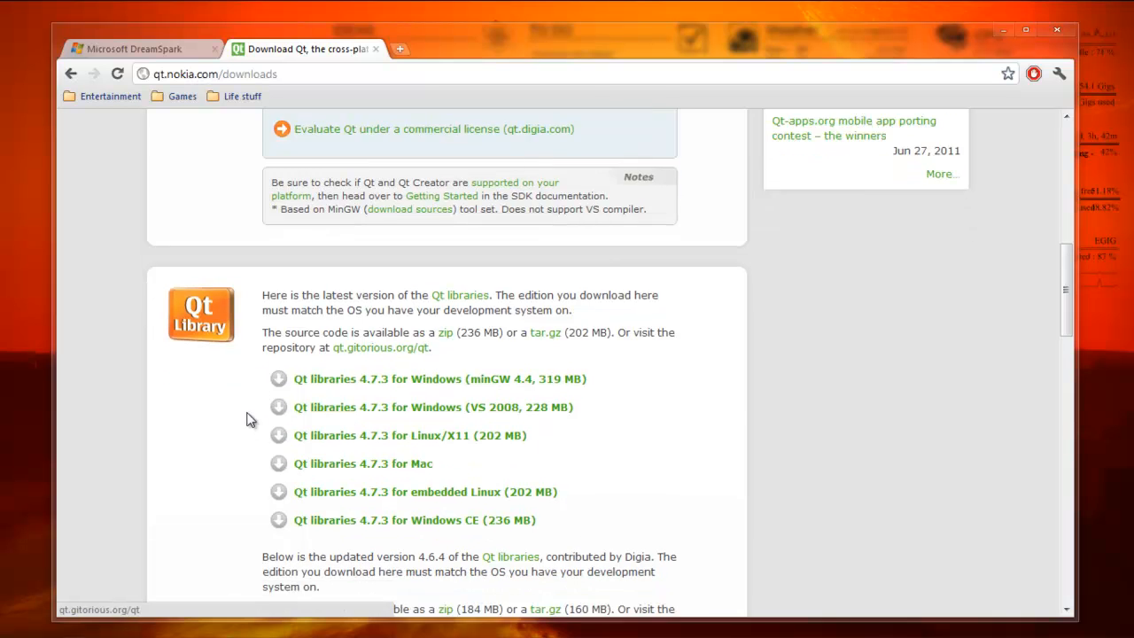
scroll(240, 410, up, 3)
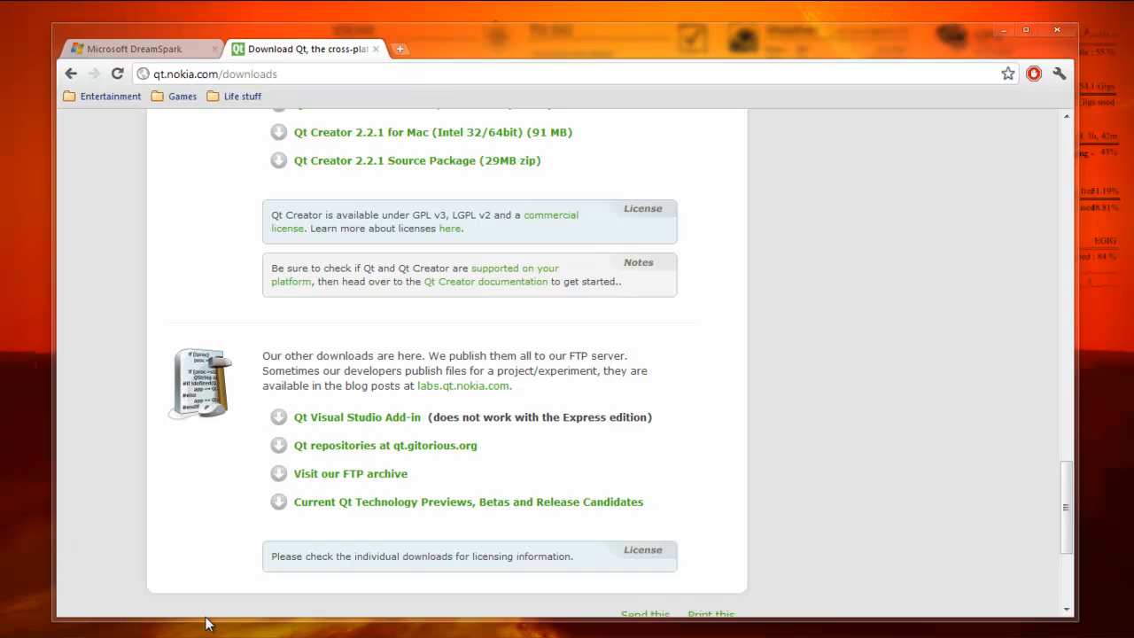
Show the downloaded qt-everywhere-opensource-src-4.7.3.zip in its folder from Chrome's download list, and minimize the browser.
click(1059, 74)
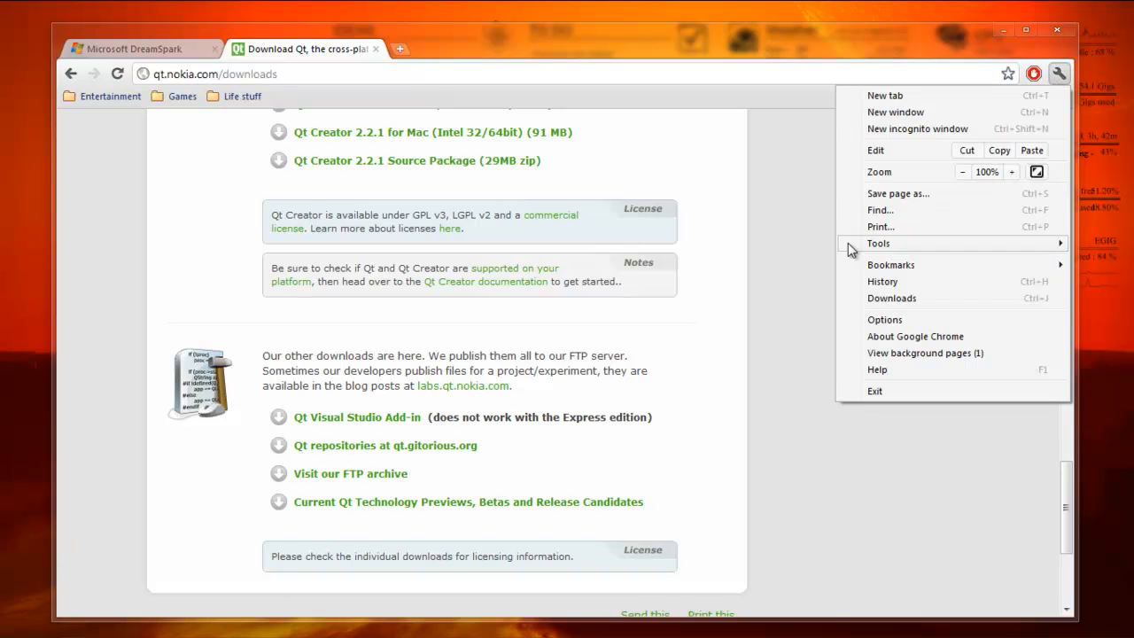
click(869, 302)
scroll(301, 235, down, 2)
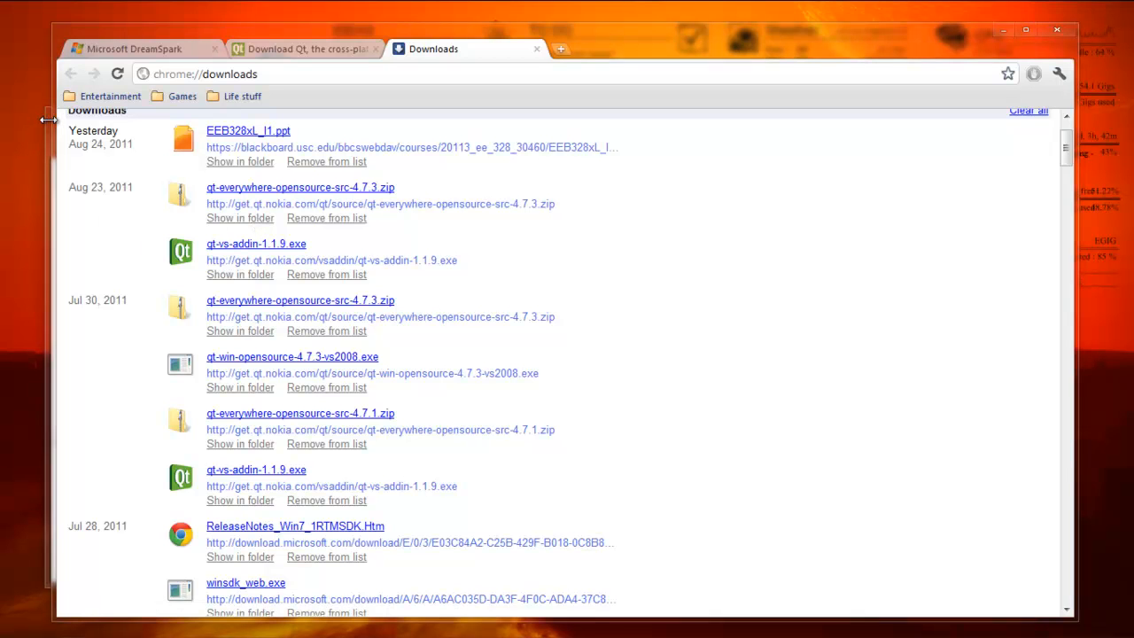
click(1003, 30)
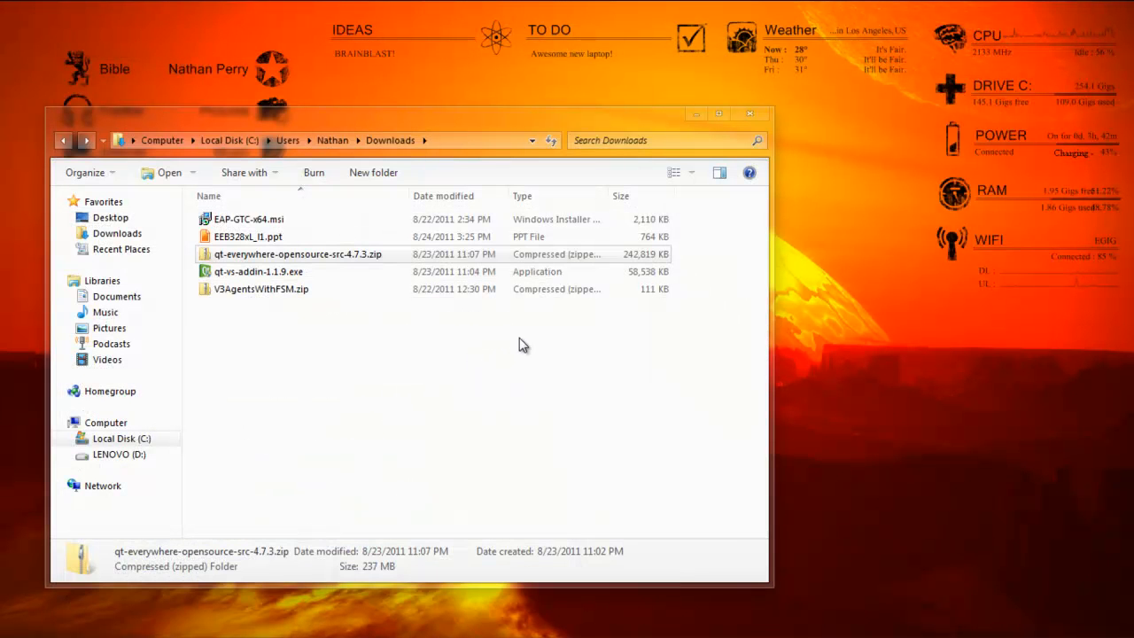
Set up a 7-Zip extraction of qt-everywhere-opensource-src-4.7.3.zip to C:\Qt\4.7.3, and cancel it.
click(359, 383)
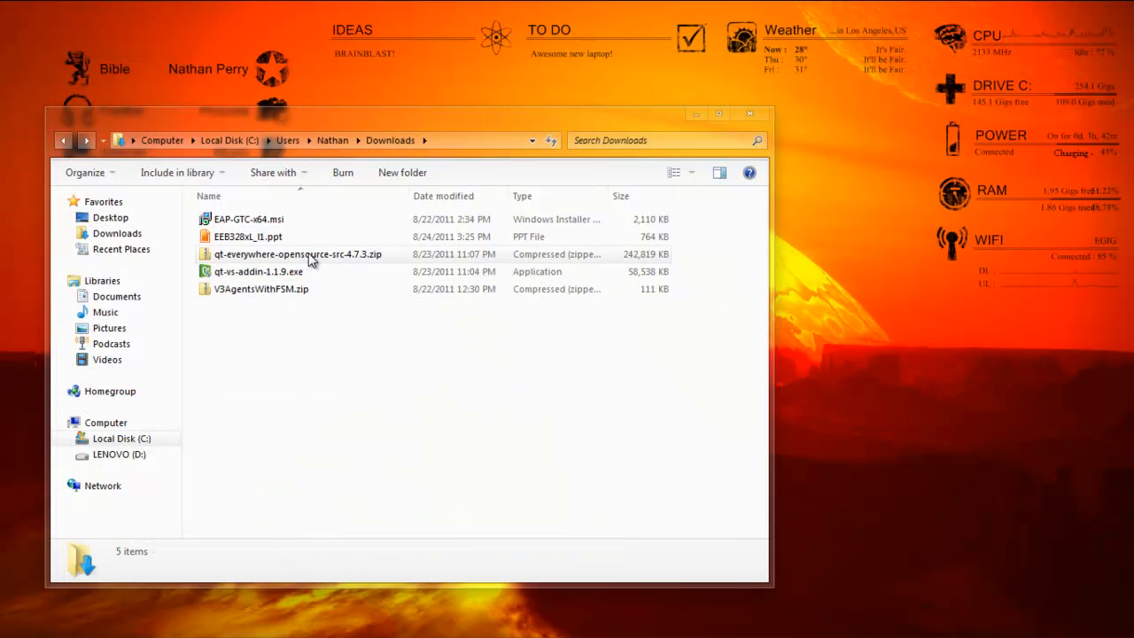
right_click(303, 257)
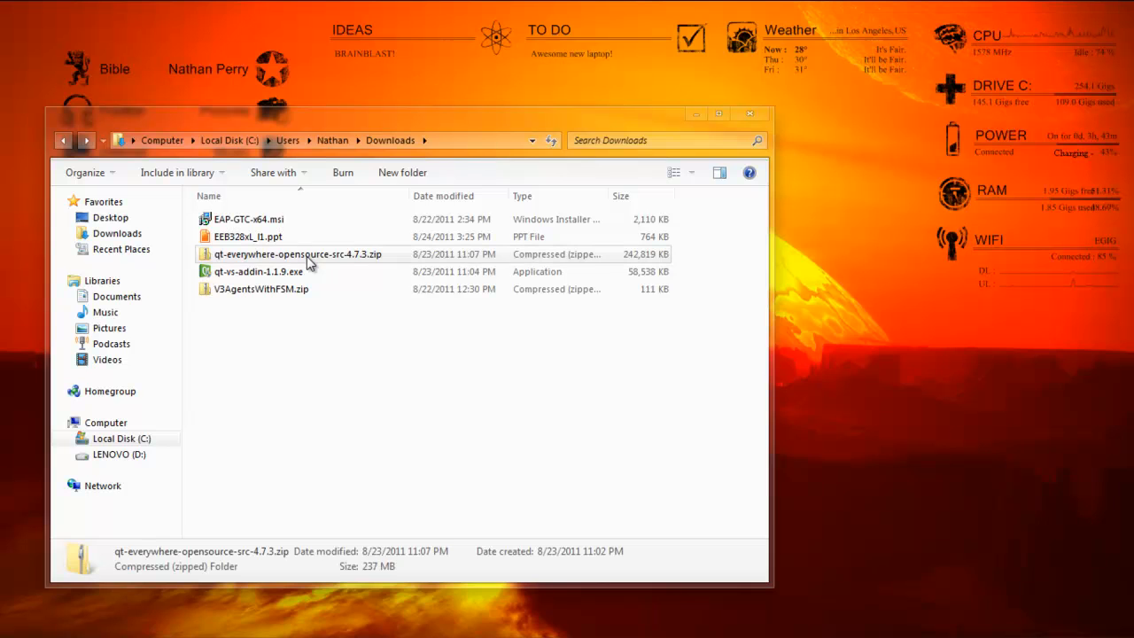
mouse_move(363, 348)
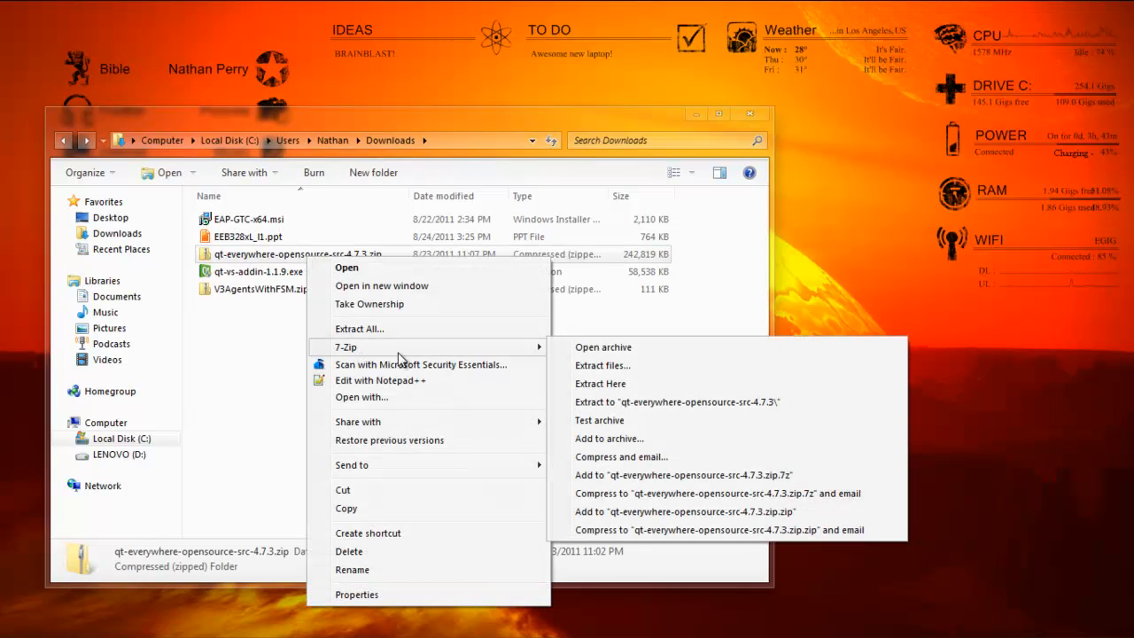
click(578, 366)
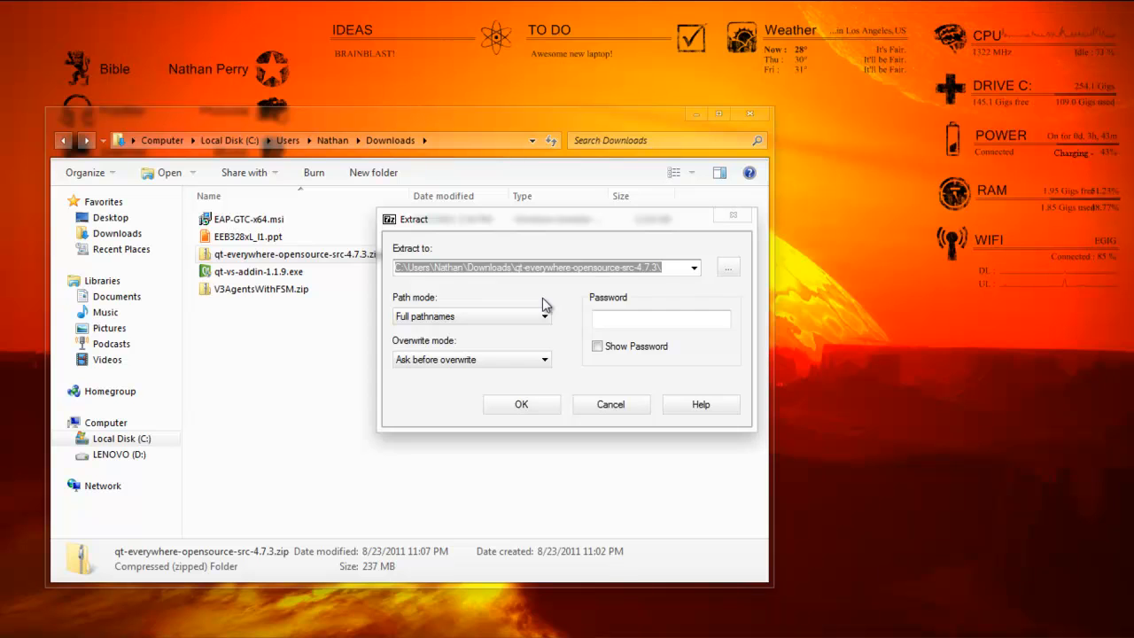
text(C)
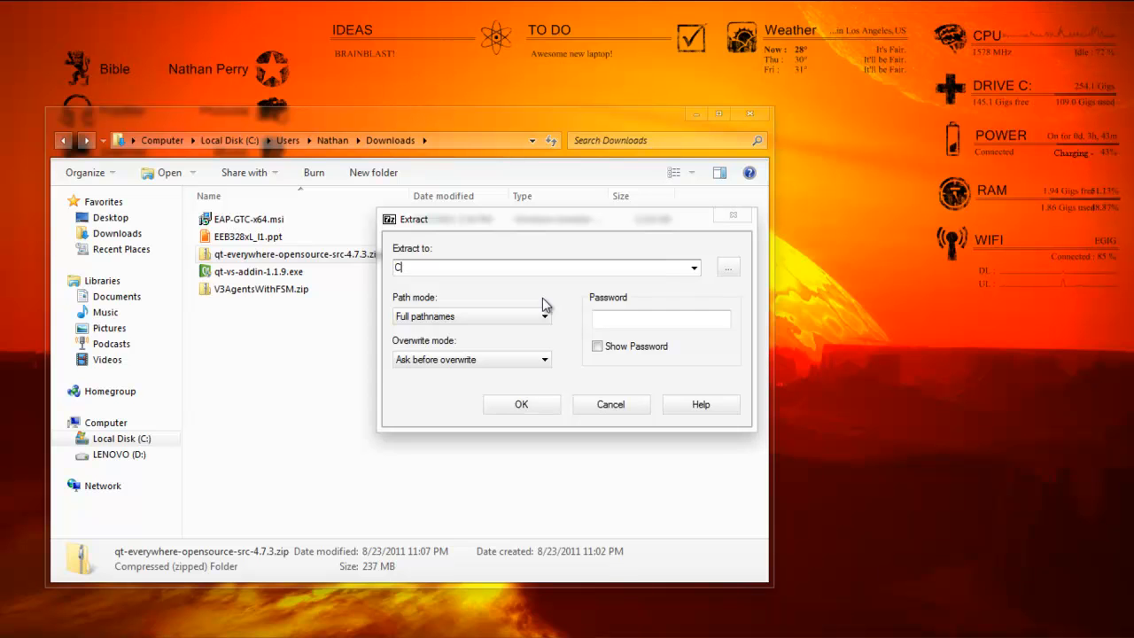
text(:\Qt\4.7.3)
click(610, 404)
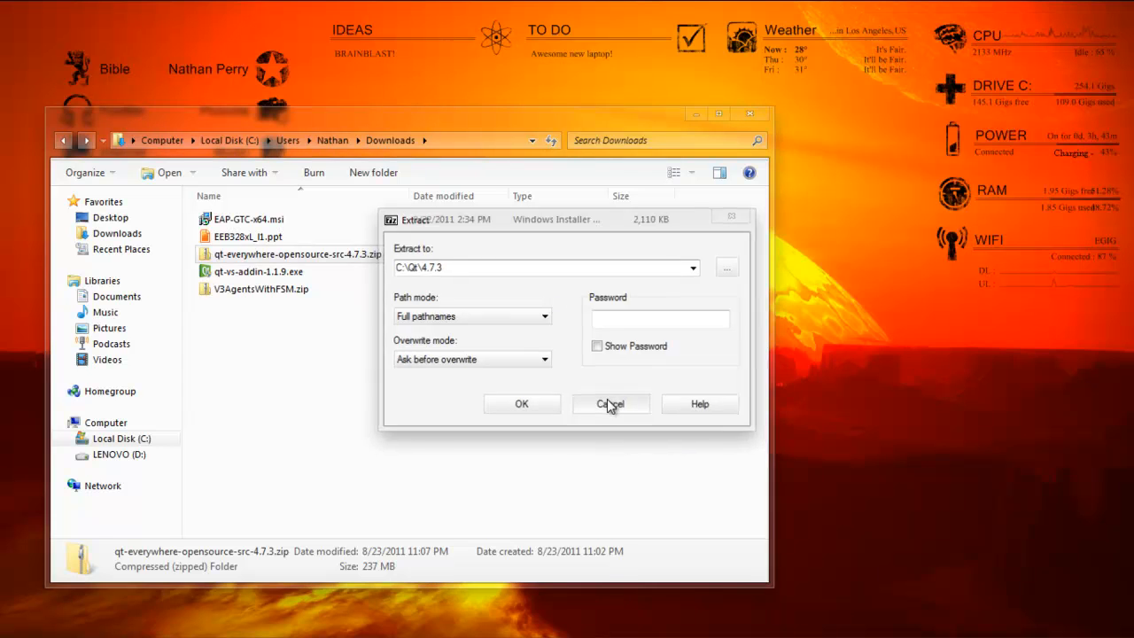
Open the folder C:\Qt\4.7.3 and look through its extracted files down to the end of the list.
click(124, 438)
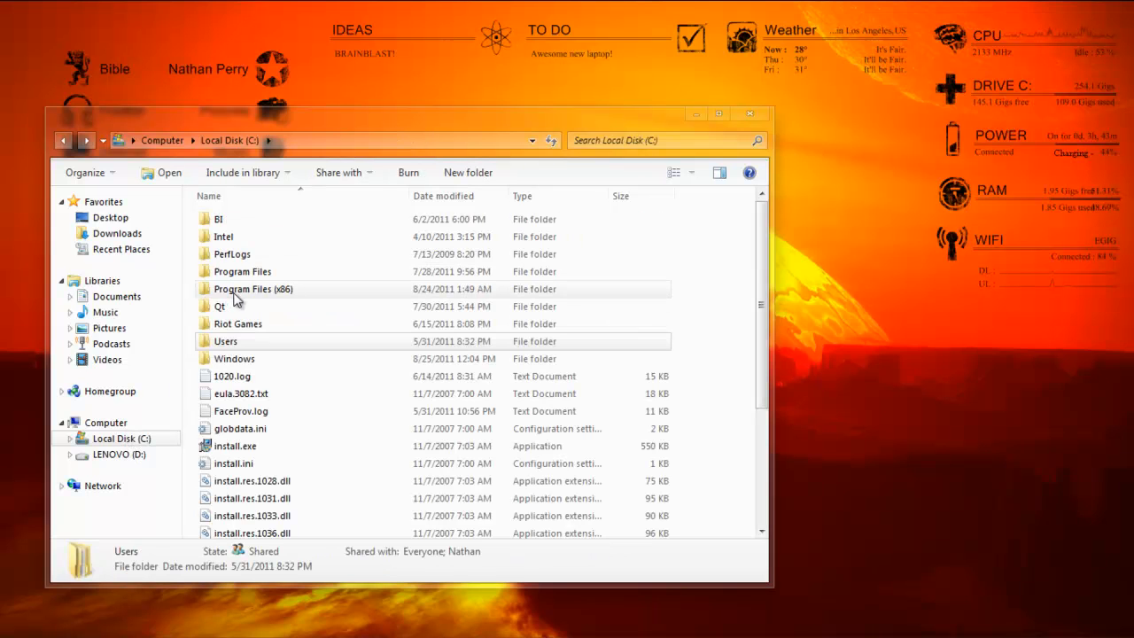
click(220, 308)
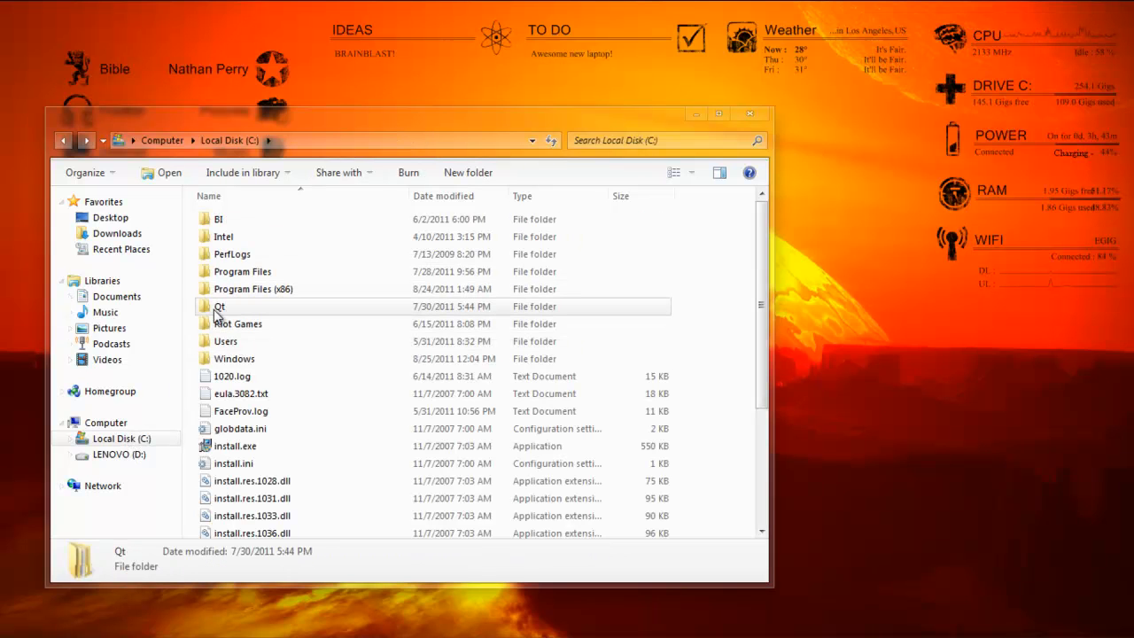
double_click(238, 218)
scroll(305, 303, down, 3)
scroll(305, 303, down, 4)
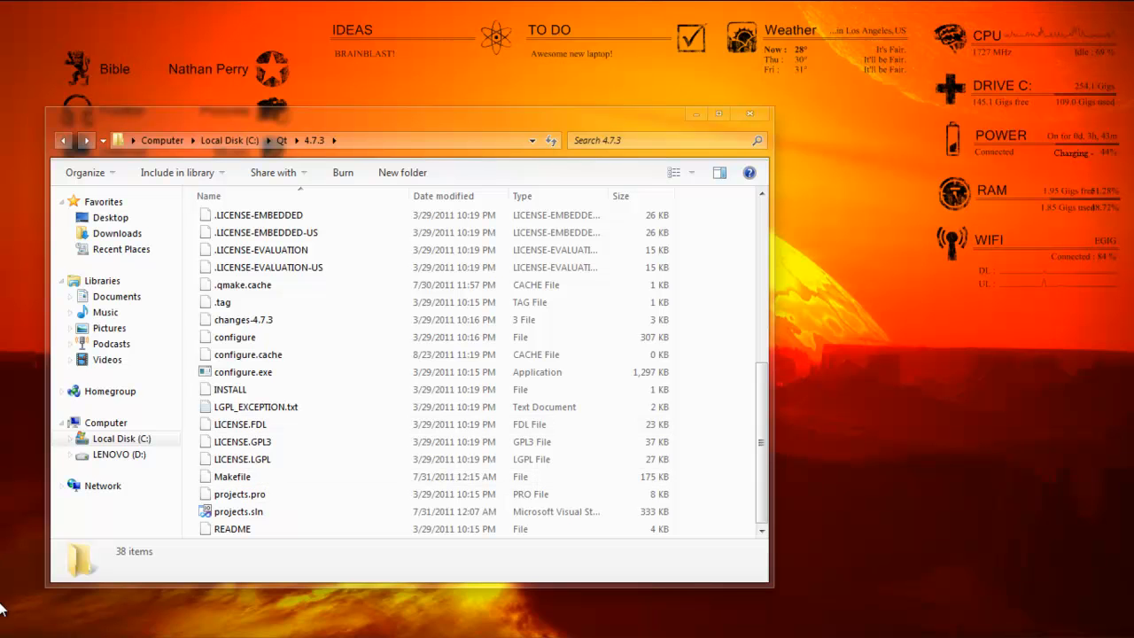
Launch the Visual Studio Command Prompt (2010) from the Visual Studio Tools of Microsoft Visual Studio 2010.
click(21, 625)
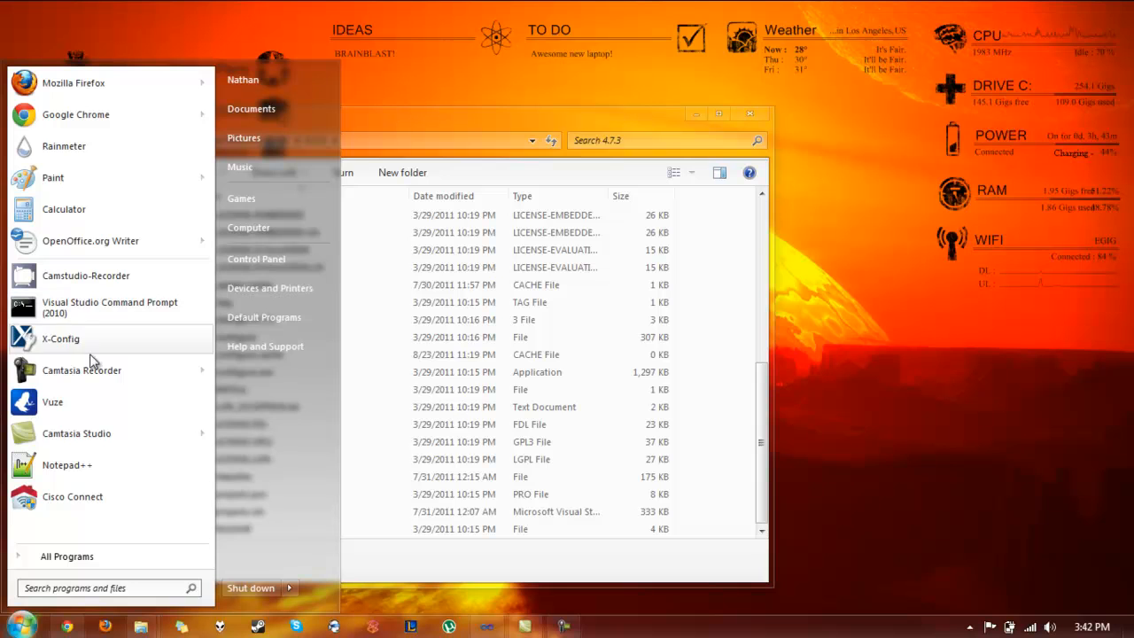
click(58, 556)
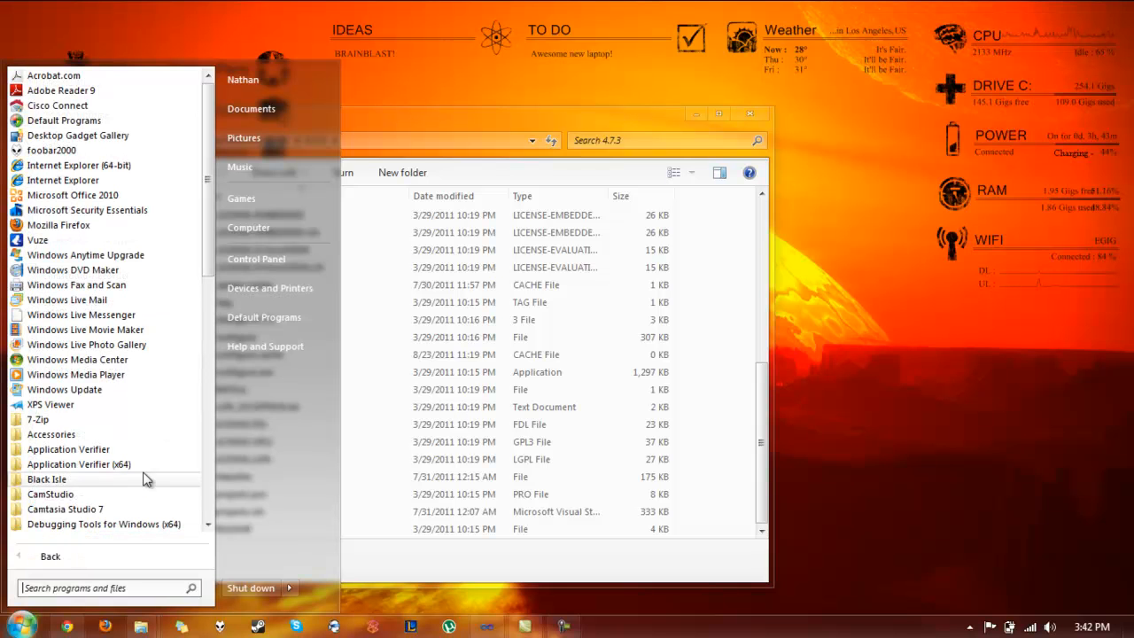
click(55, 556)
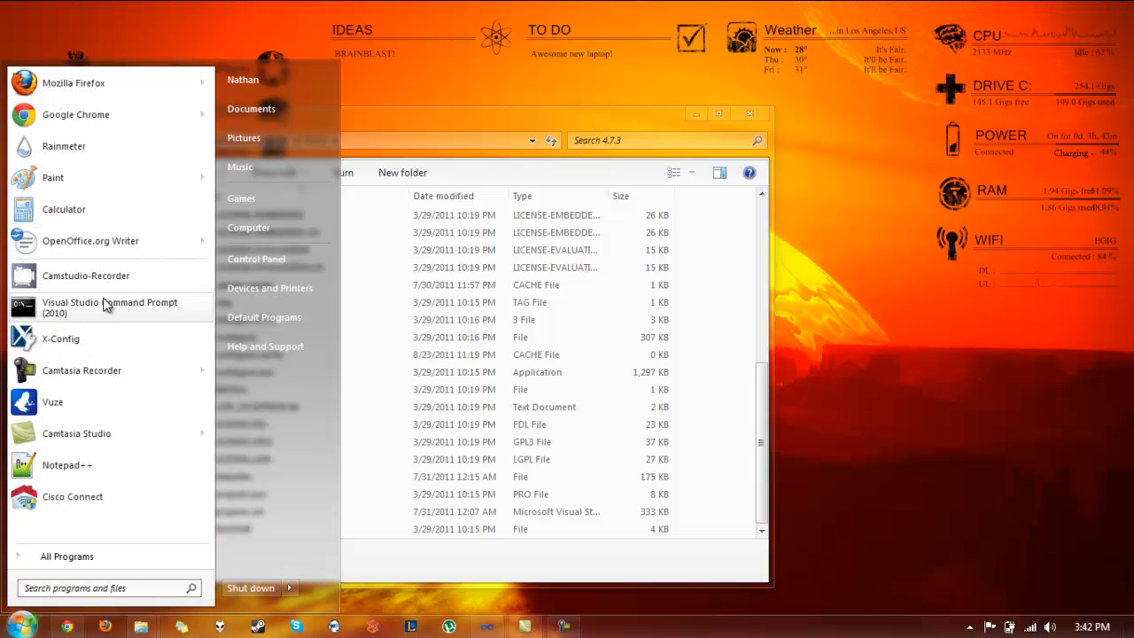
click(83, 553)
scroll(124, 363, down, 8)
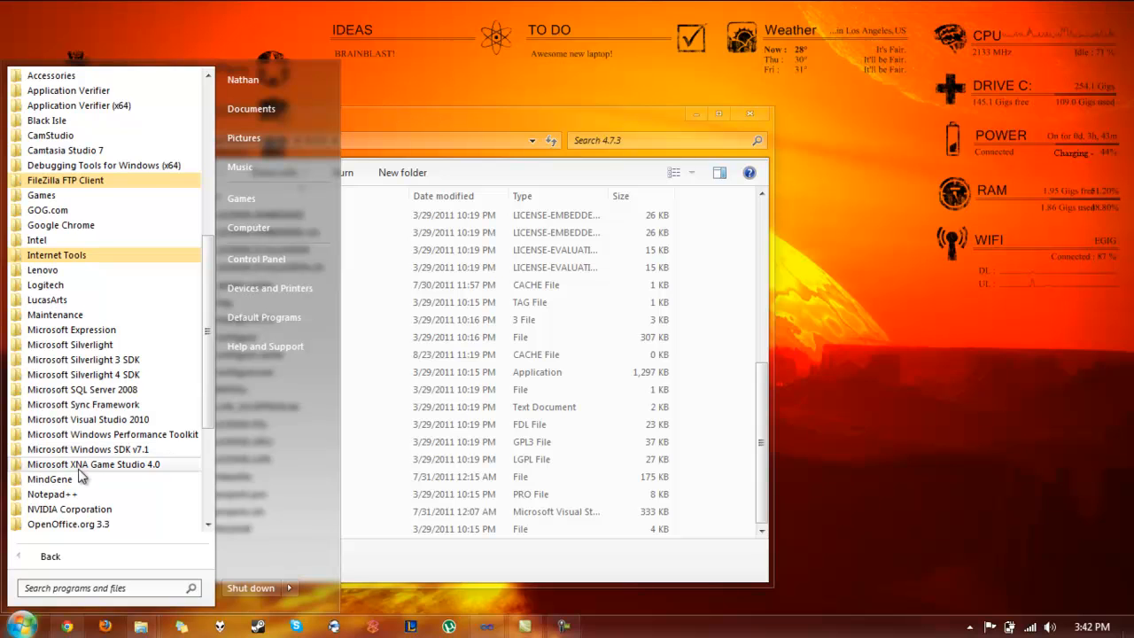
click(86, 423)
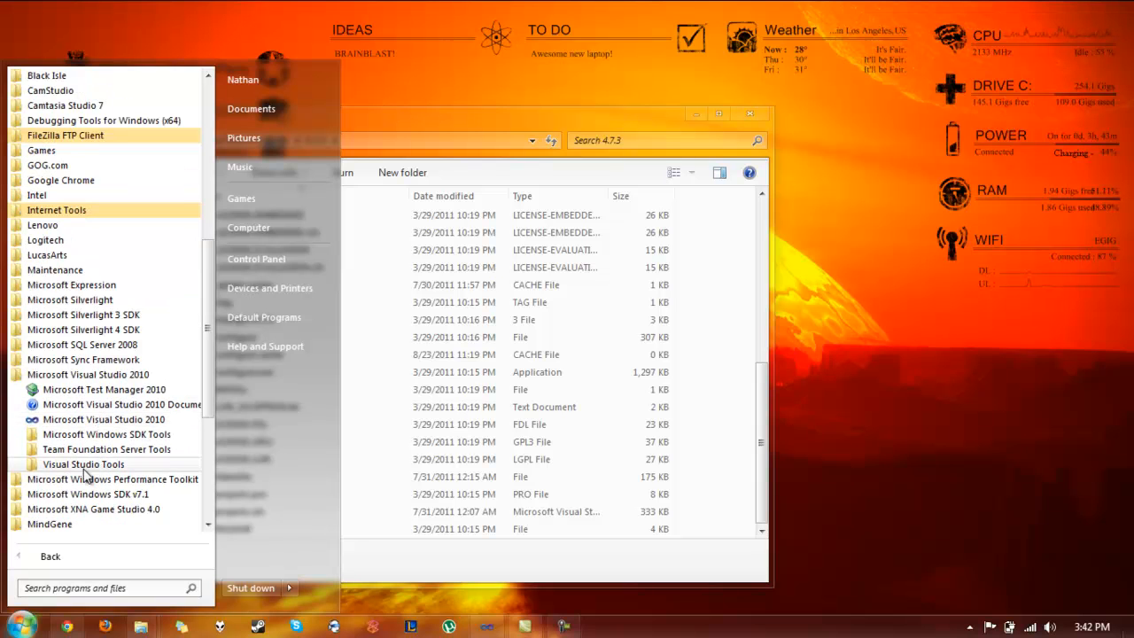
click(85, 466)
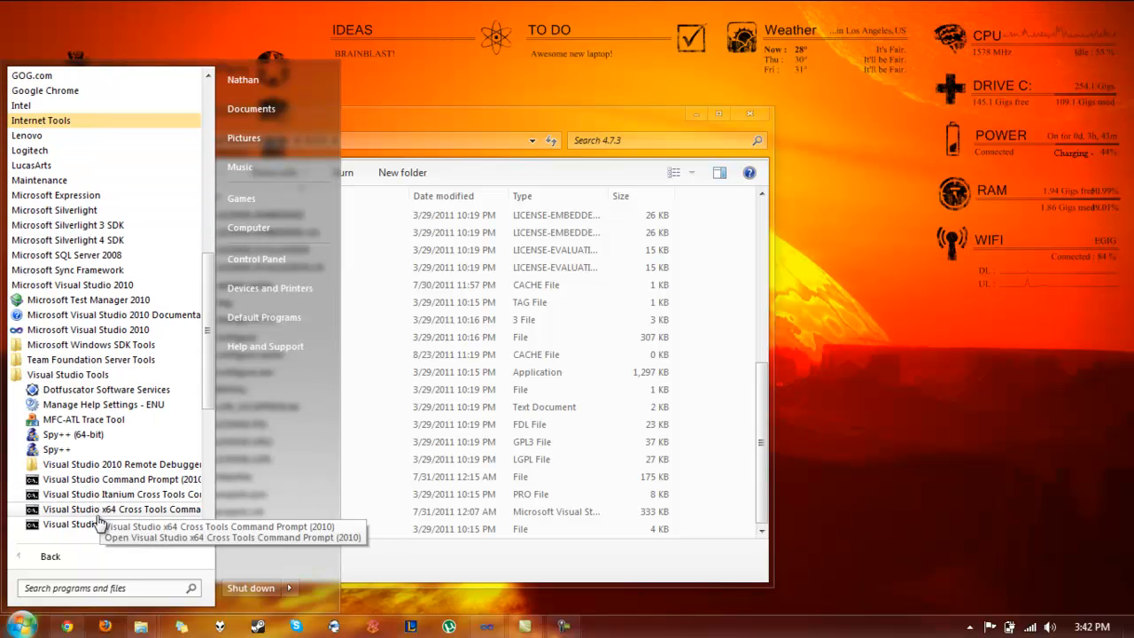
click(113, 483)
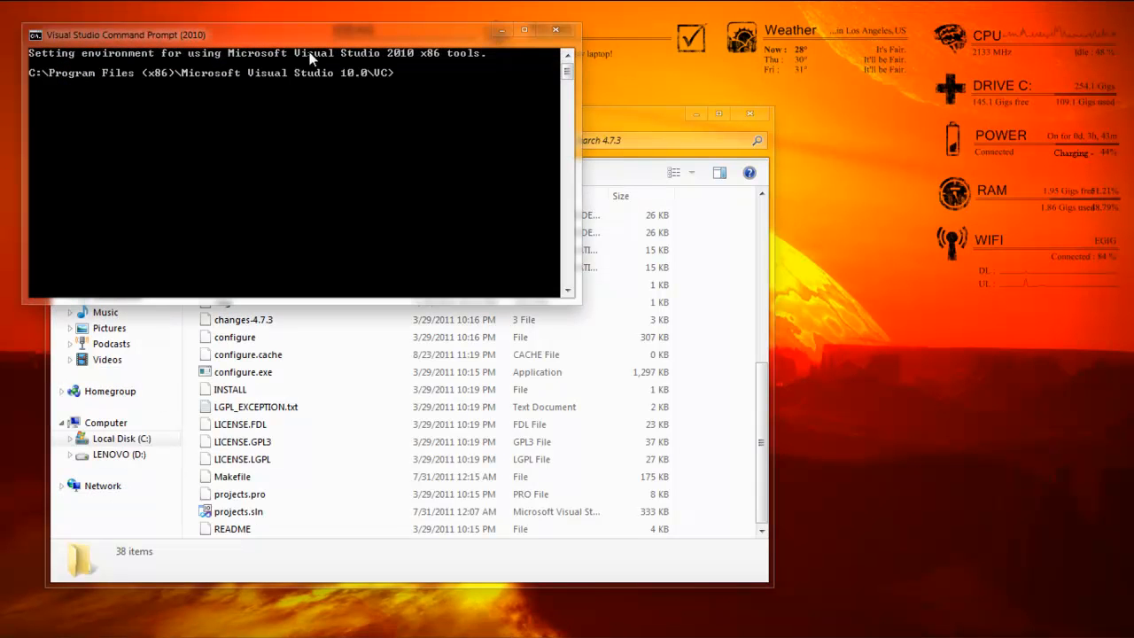
Move the command prompt window clear of the file list and change its directory to C:\qt\4.7.3.
drag(321, 30, 840, 46)
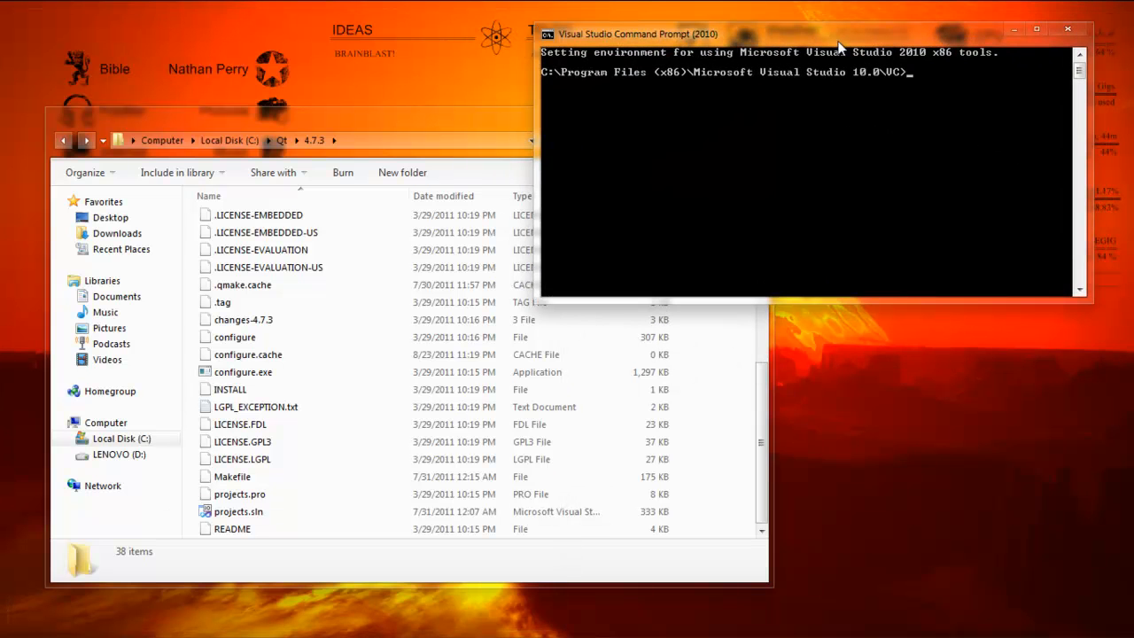
text(cd C:\qt\4.7.3)
key(Return)
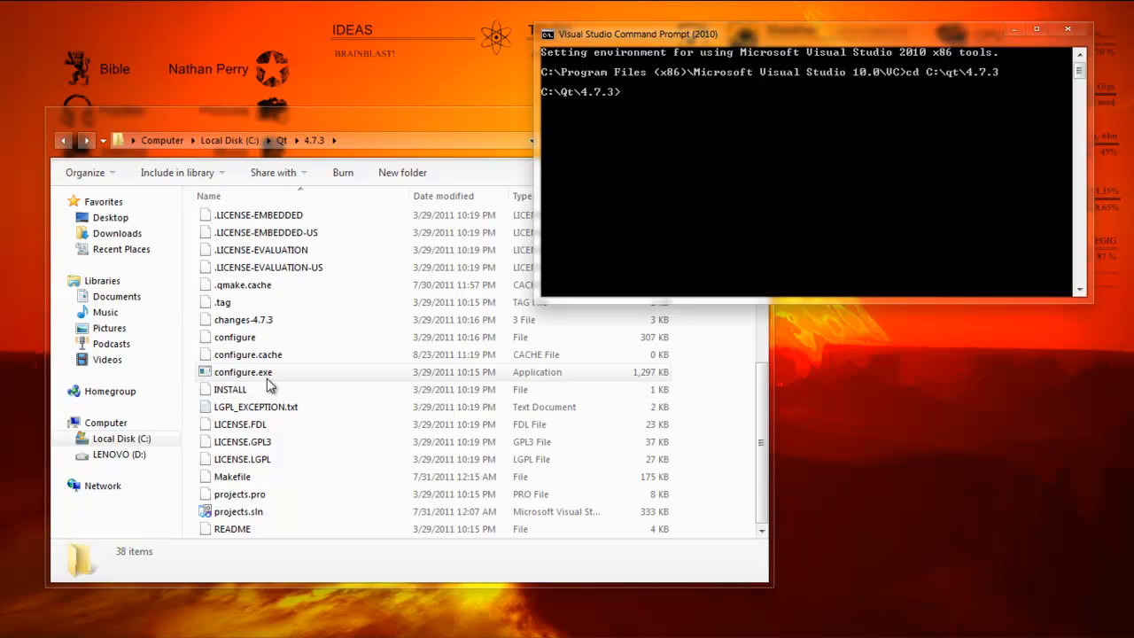
Run configure.exe in C:\Qt\4.7.3 and choose the Open Source Edition of Qt.
text(con)
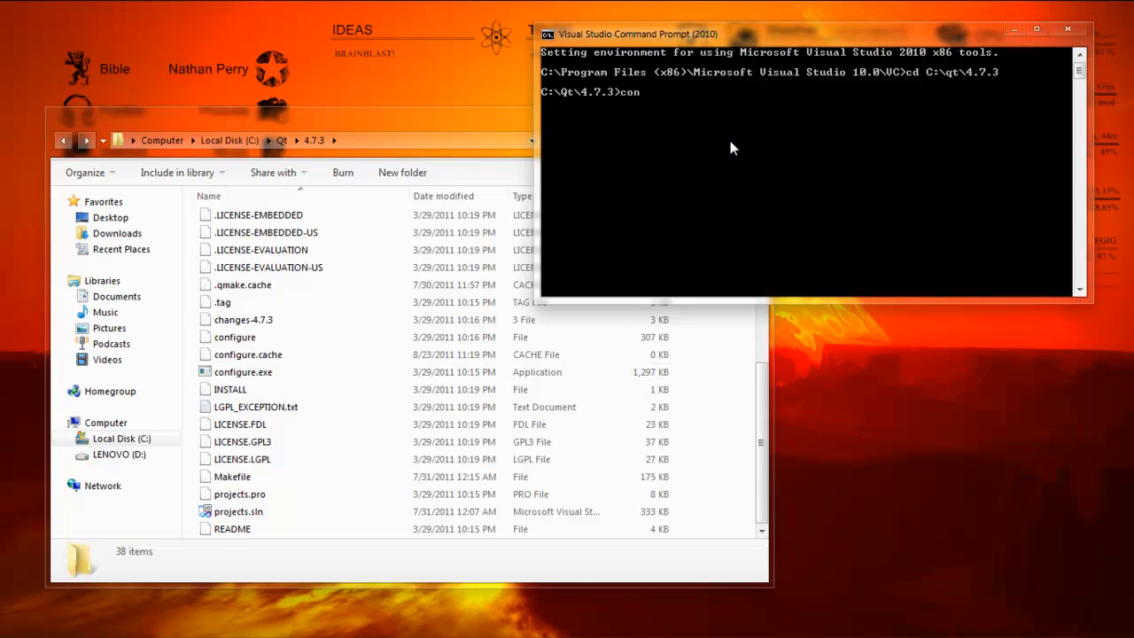
text(figure.exe)
key(Return)
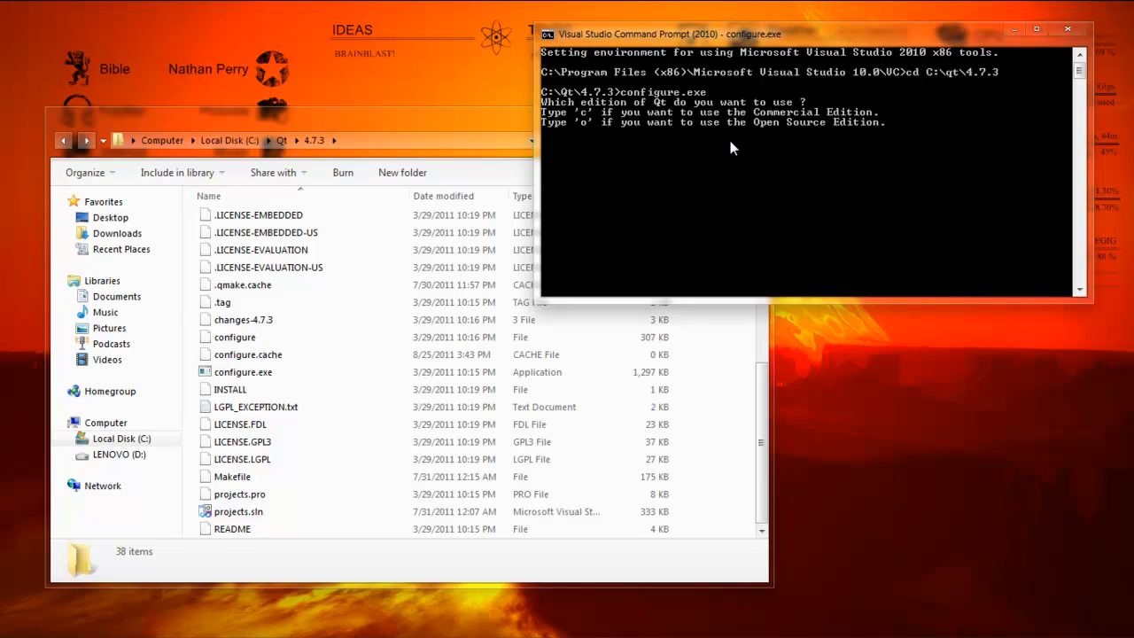
text(o)
key(Return)
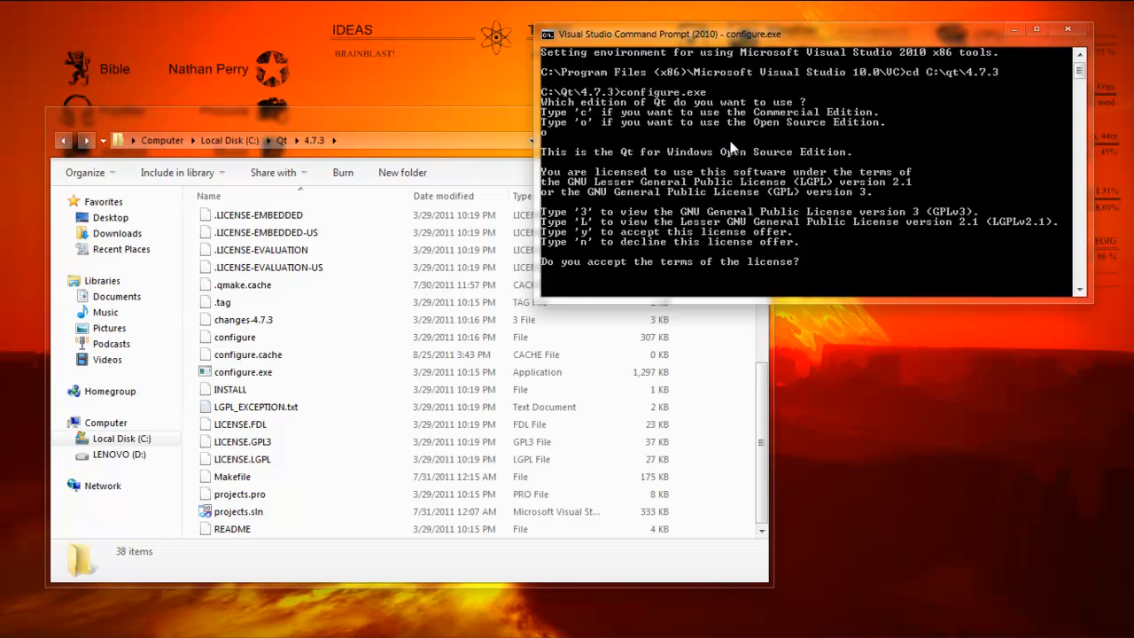
Decline the Qt license offer, enter the command nmake without running it, and close the command prompt.
text(n)
key(Return)
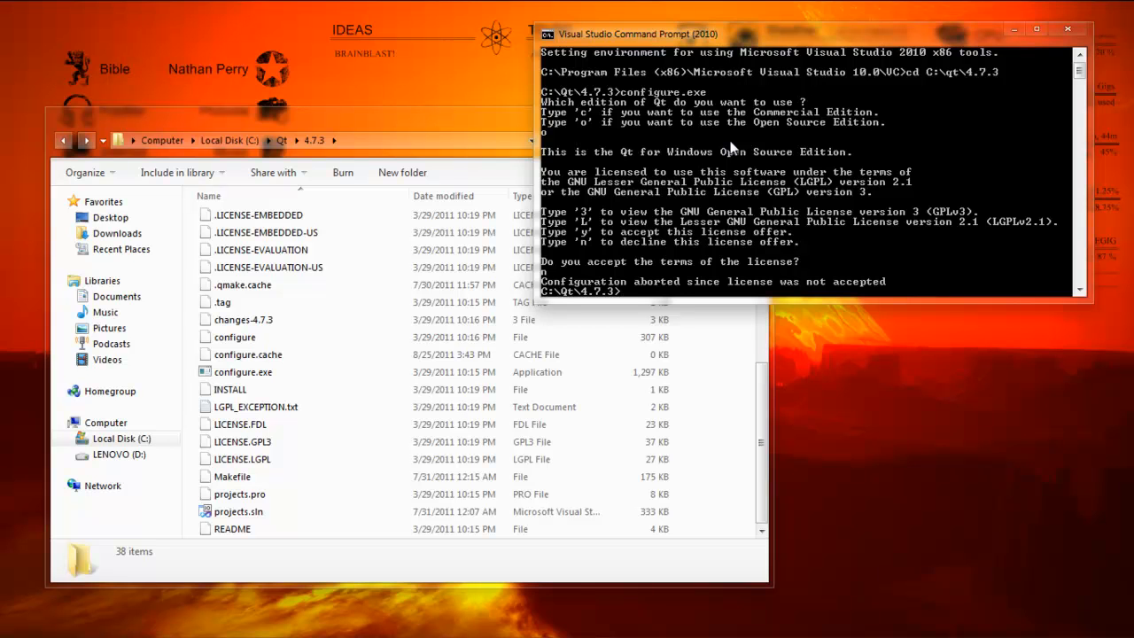
text(nmake)
click(1068, 30)
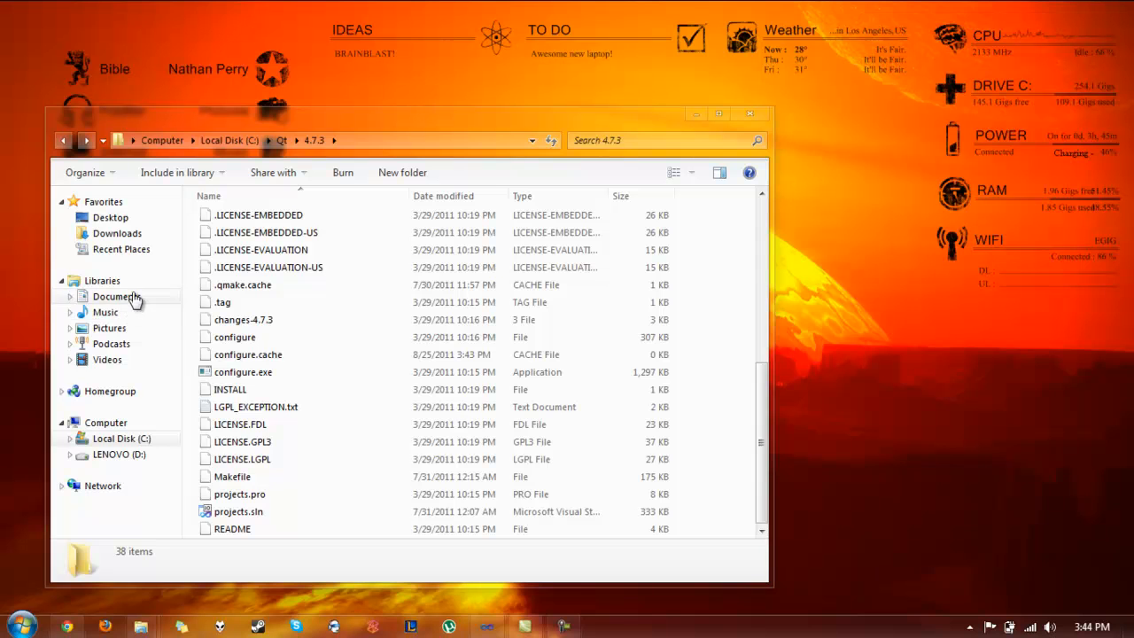
Launch the qt-vs-addin-1.1.9.exe installer from the Downloads folder, allow it to run, and decline continuing the installation.
click(119, 234)
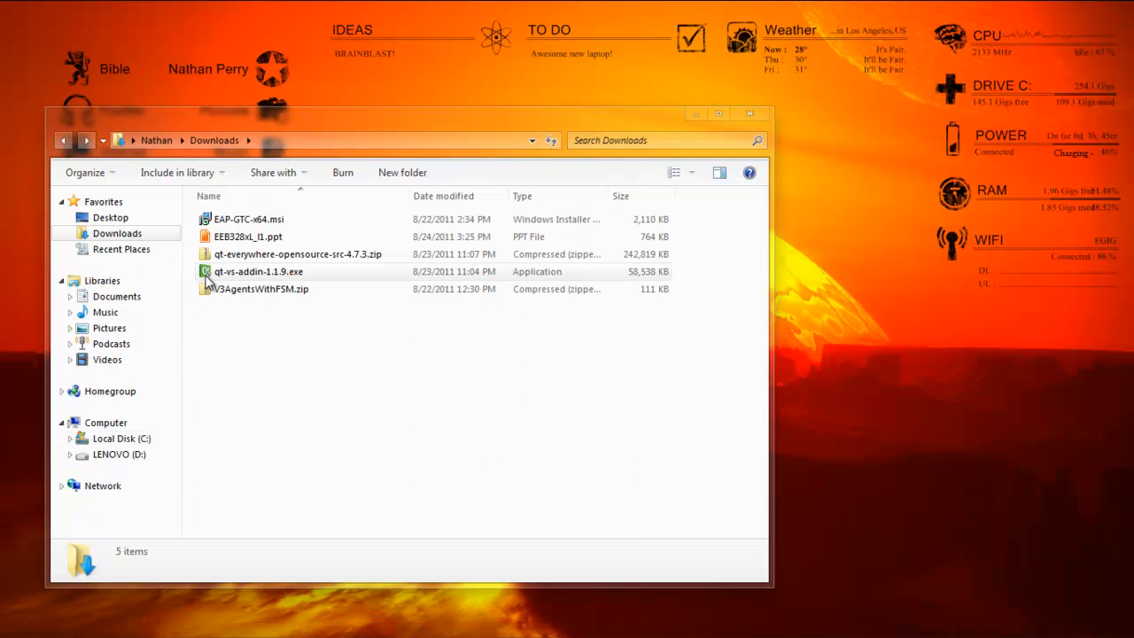
double_click(240, 273)
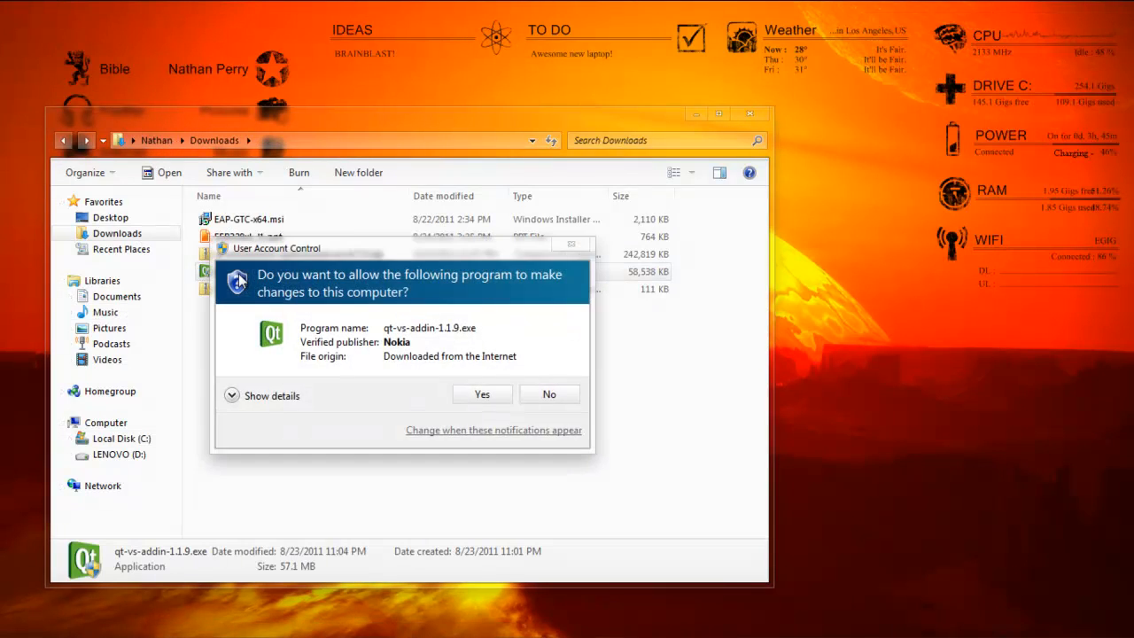
click(487, 398)
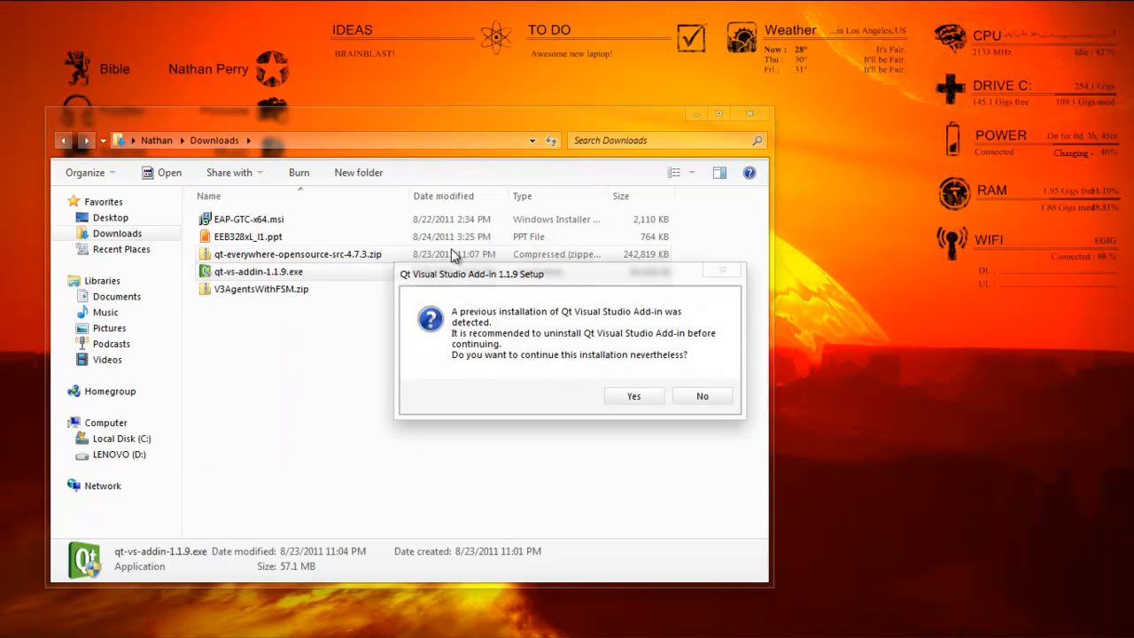
click(702, 398)
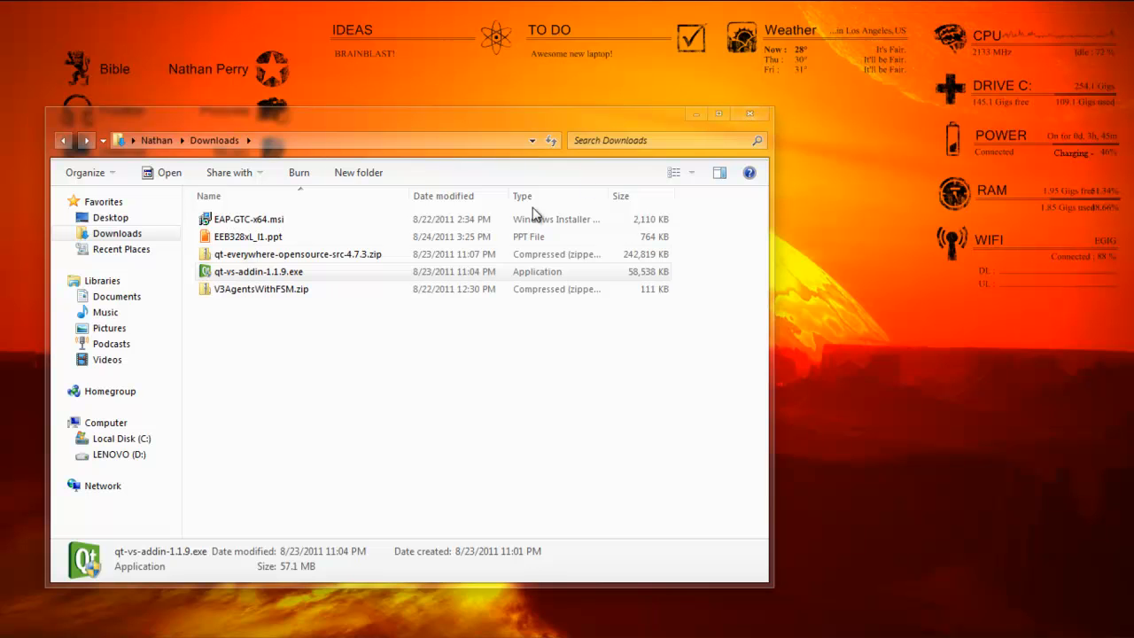
Minimize the Downloads window, switch to Microsoft Visual Studio 2010 and open the Qt Options.
click(696, 120)
mouse_move(496, 629)
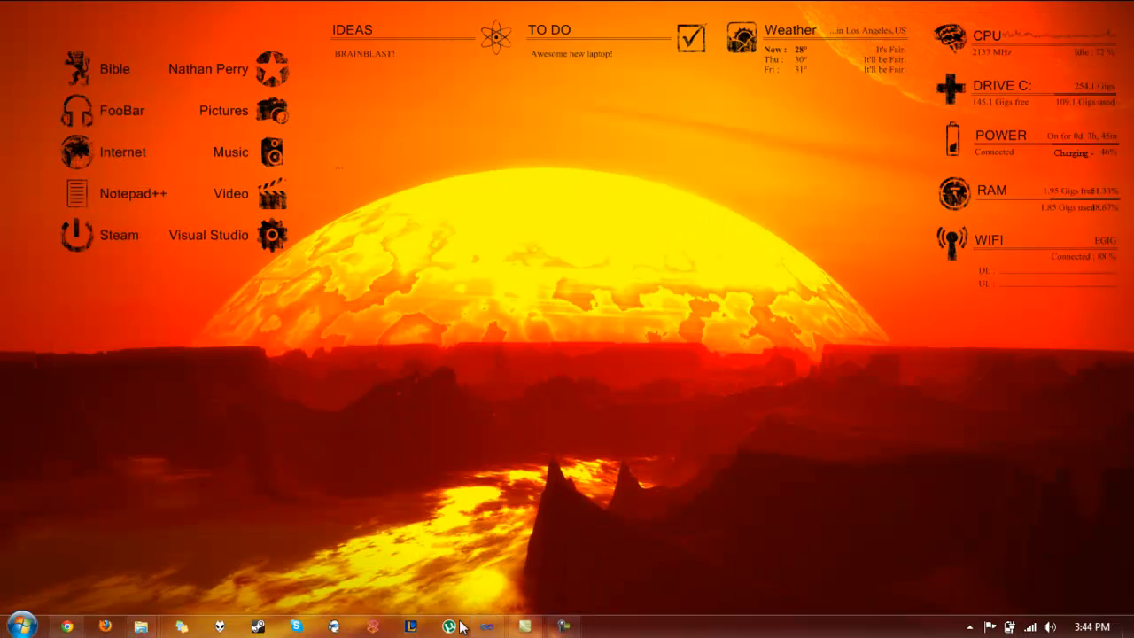
click(486, 627)
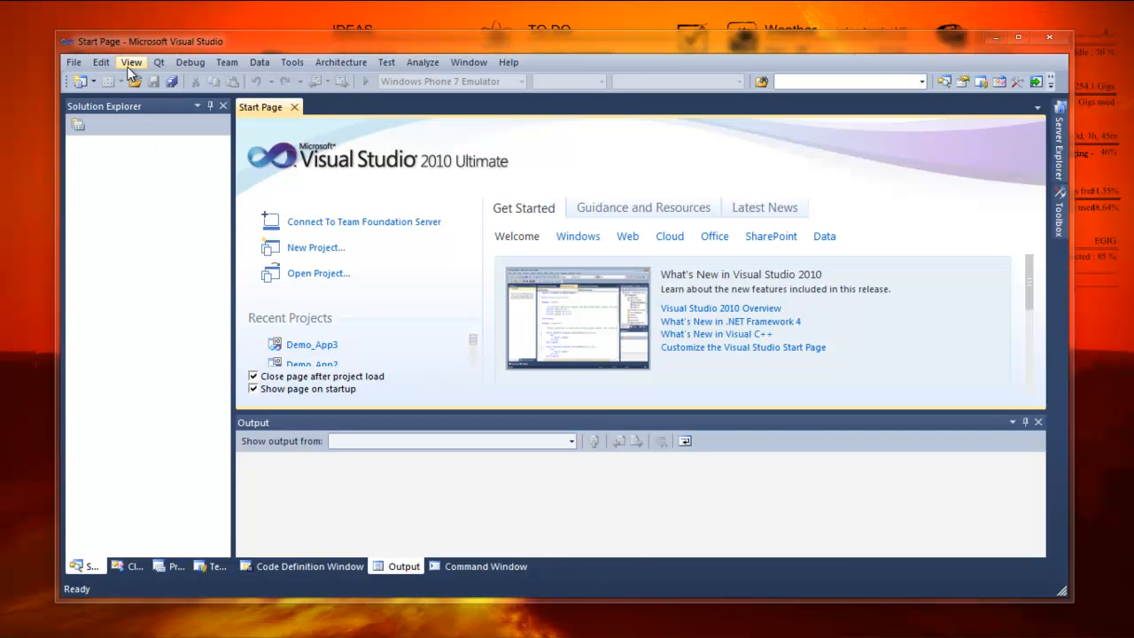
click(158, 64)
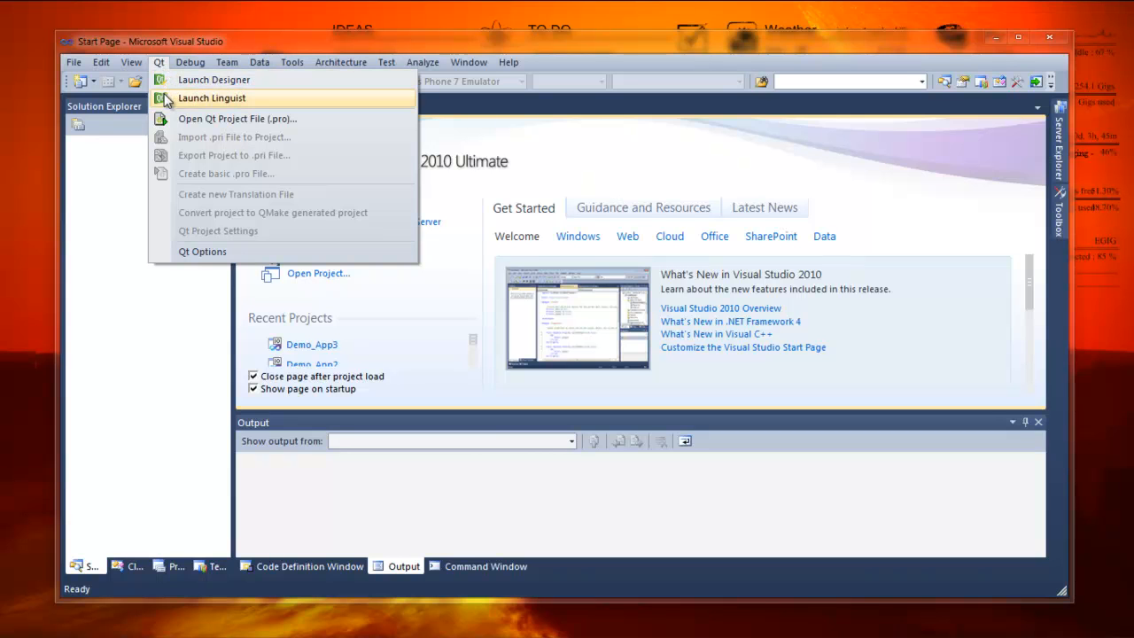
click(162, 252)
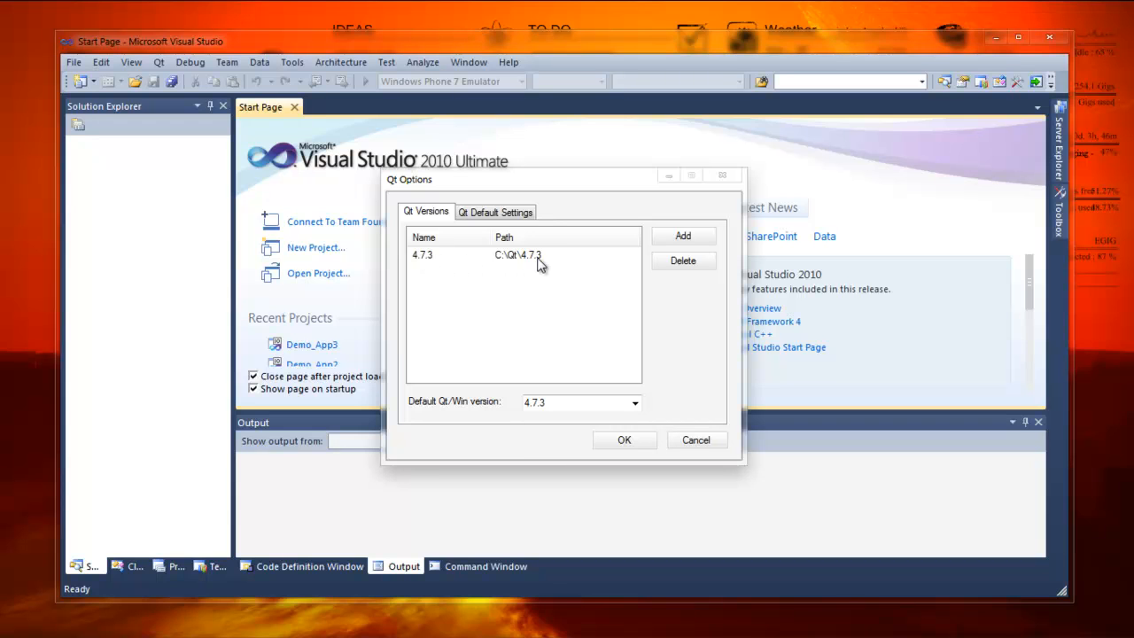
Start adding a new Qt version with the path C:\Qt\4.7.3, and cancel both it and the Qt Options.
click(710, 241)
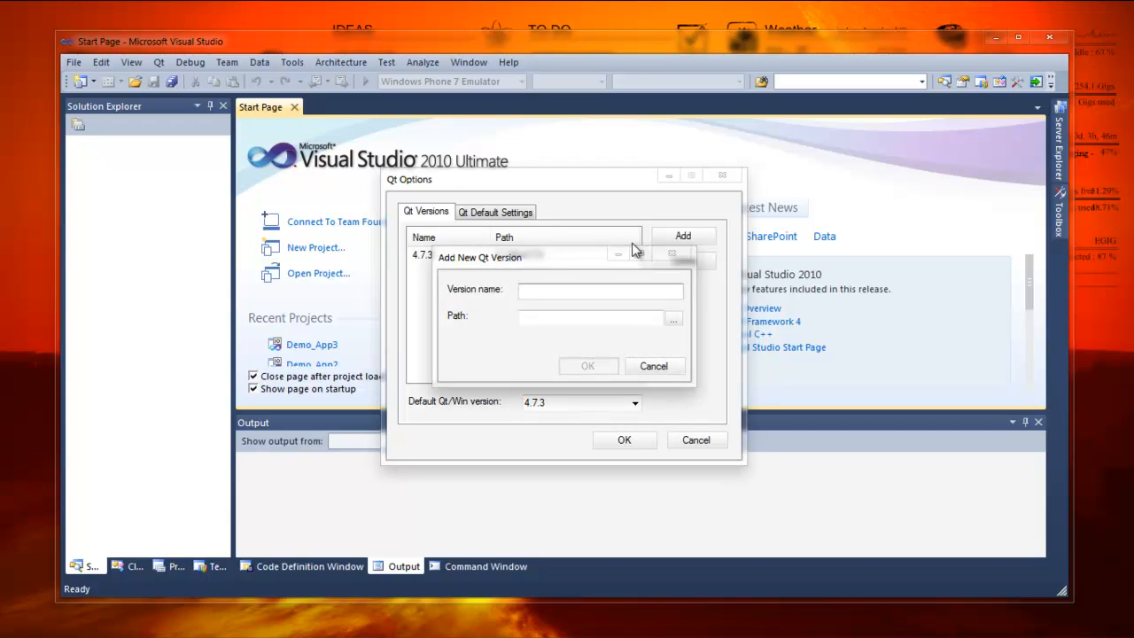
drag(576, 257, 783, 253)
click(763, 319)
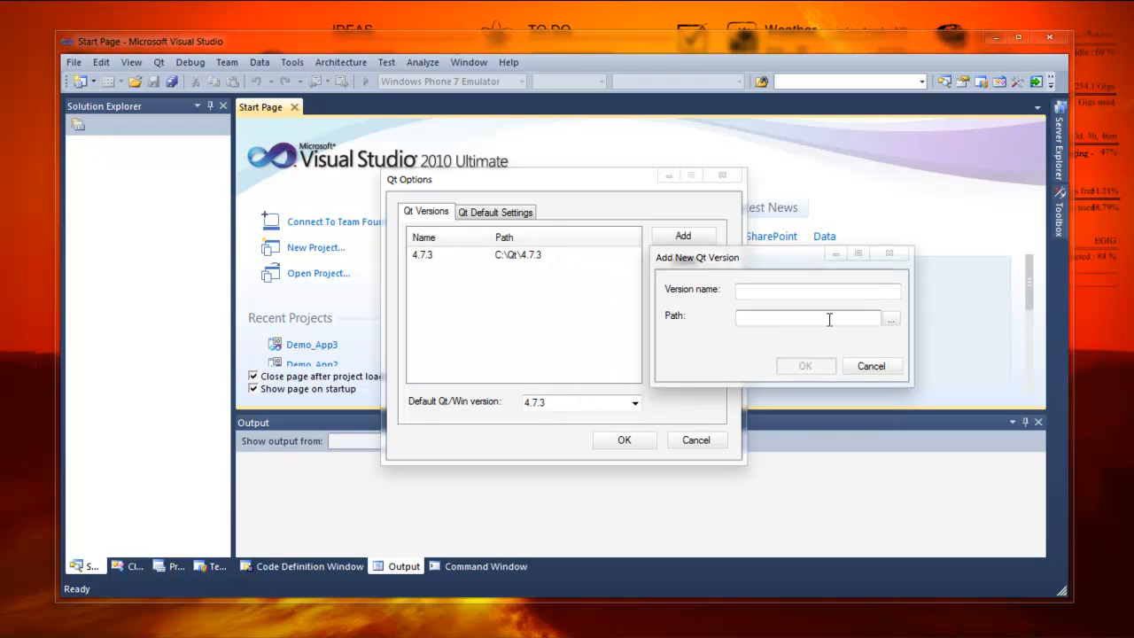
text(C:\Qt\4.7.3)
click(869, 367)
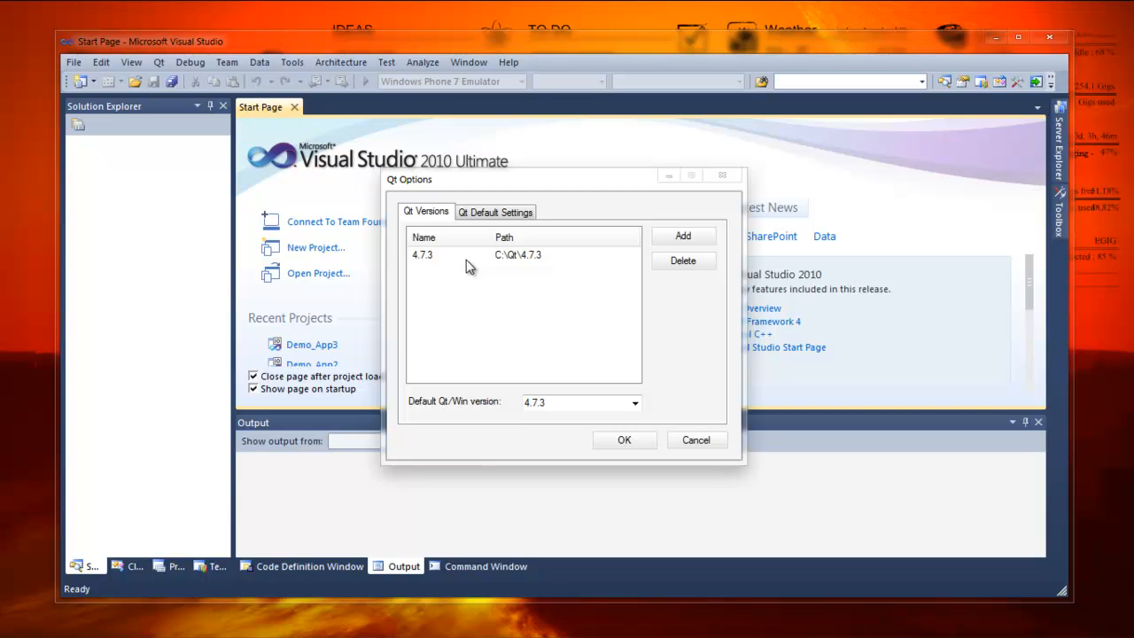
click(712, 441)
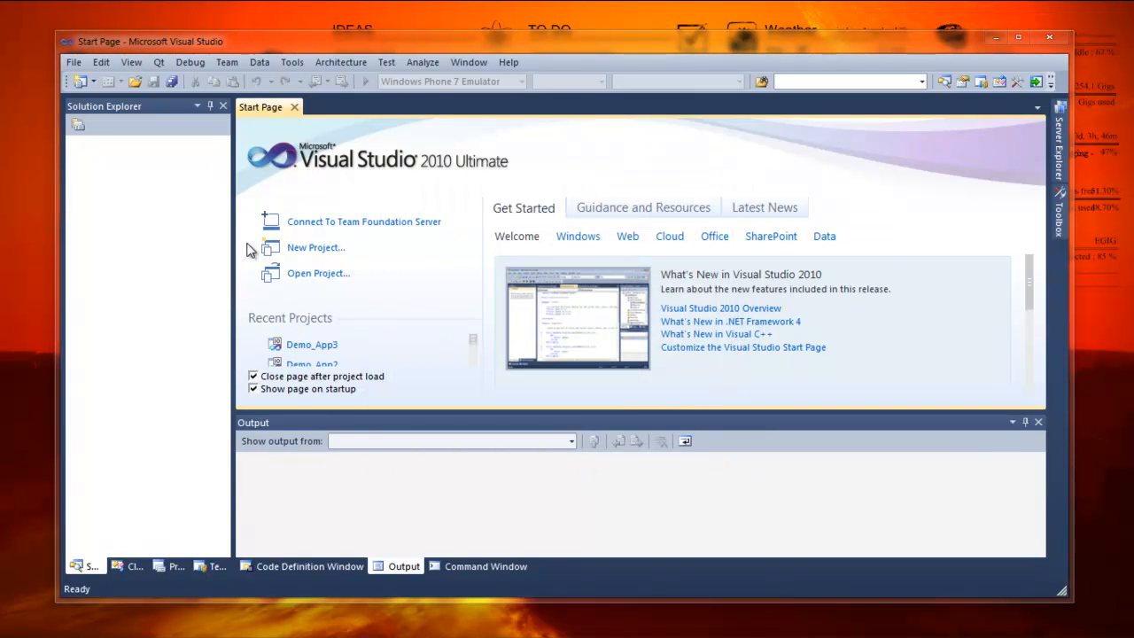
Create a new Qt4 project from the Qt Application template, named Demo_App4.
click(294, 252)
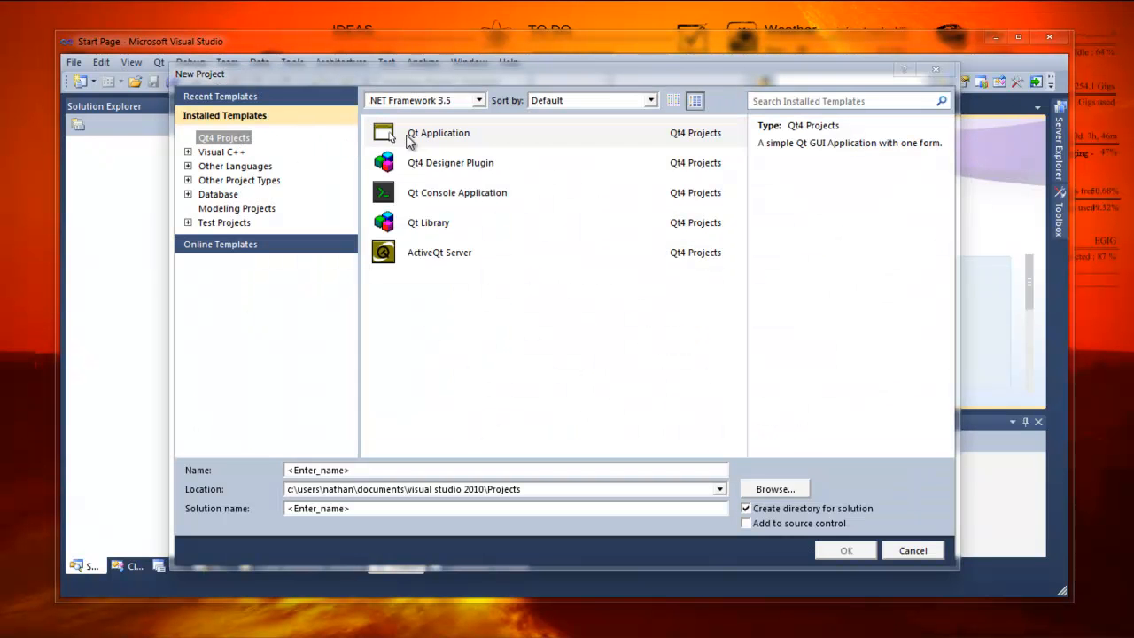
click(413, 140)
click(351, 472)
text(Demo_)
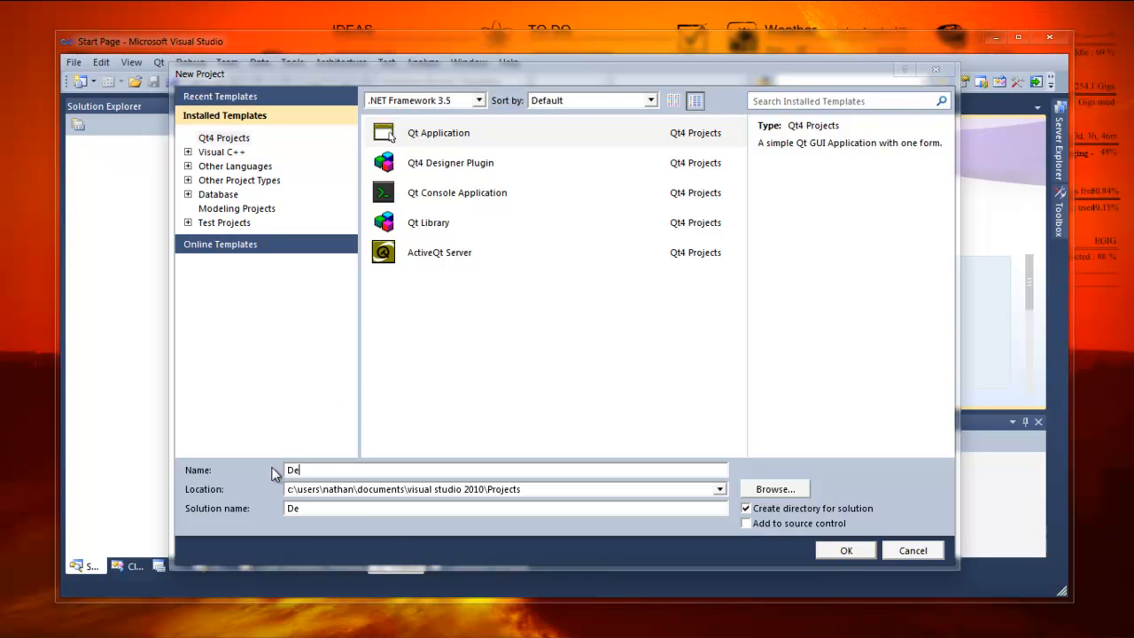
text(App4)
click(845, 551)
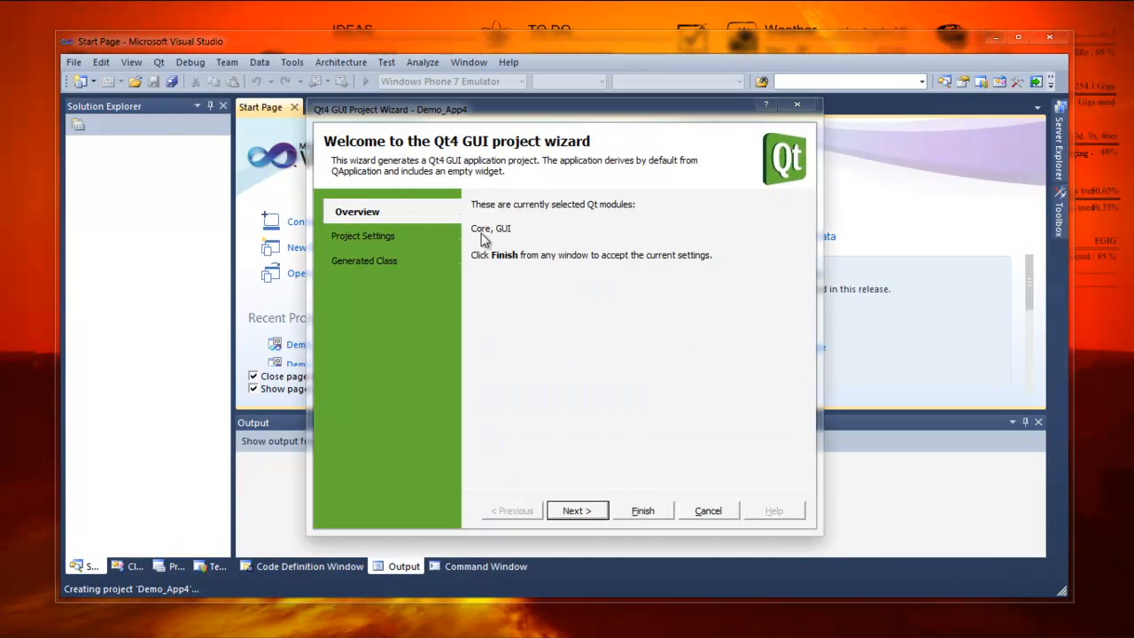
Toggle the ActiveQt server and ActiveQt container libraries in the project settings, and finish the wizard with the default generated class settings.
click(580, 512)
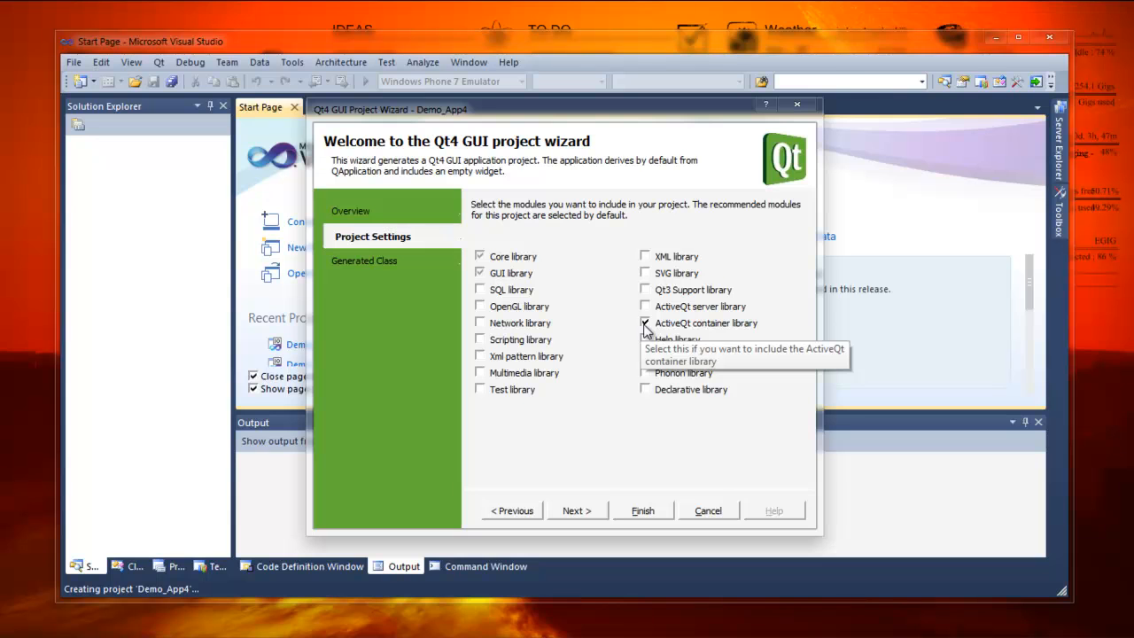
click(645, 325)
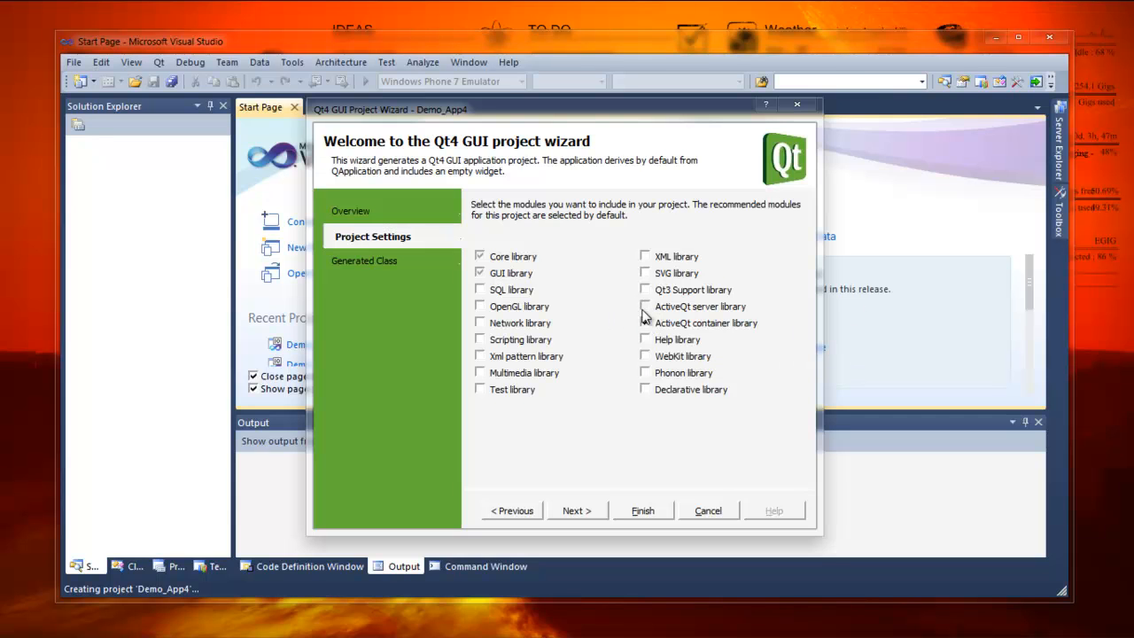
click(643, 307)
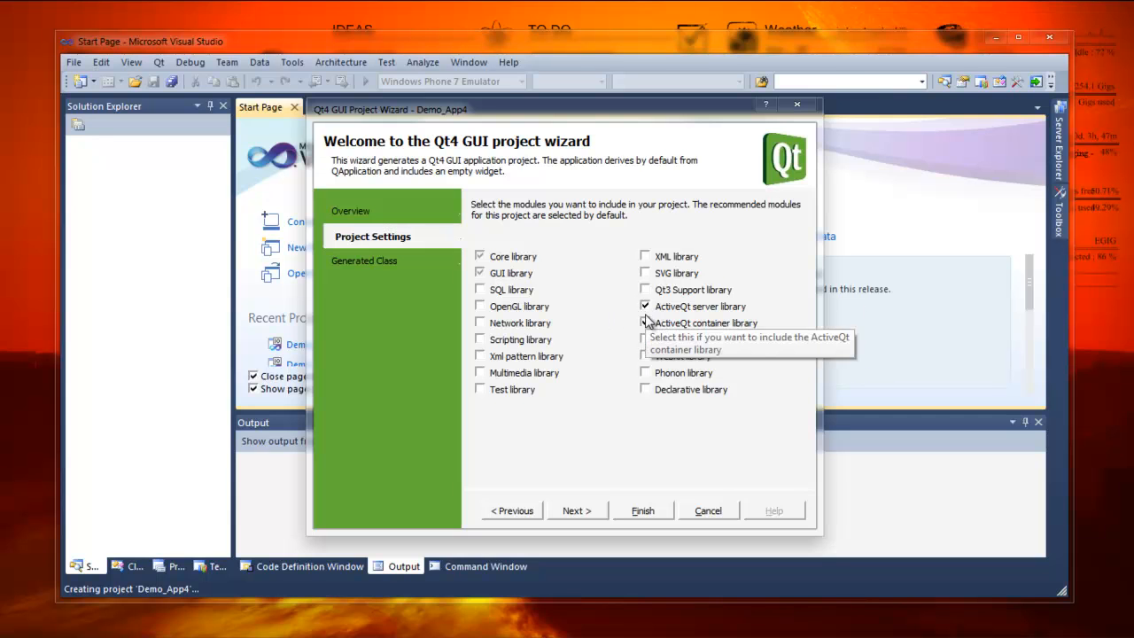
click(646, 324)
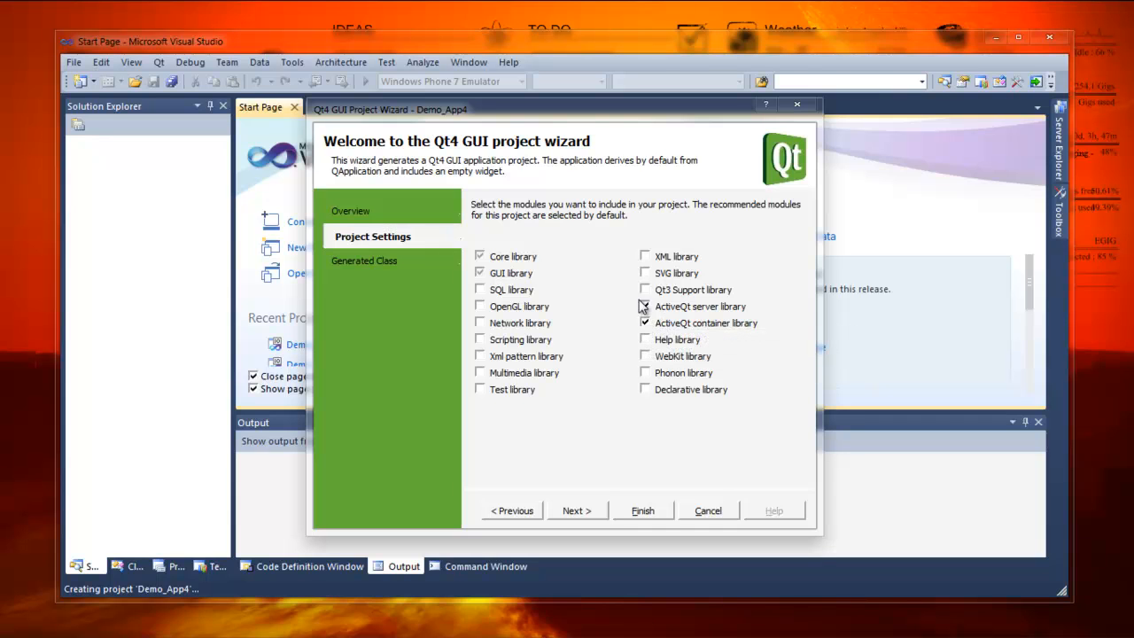
click(646, 322)
click(579, 510)
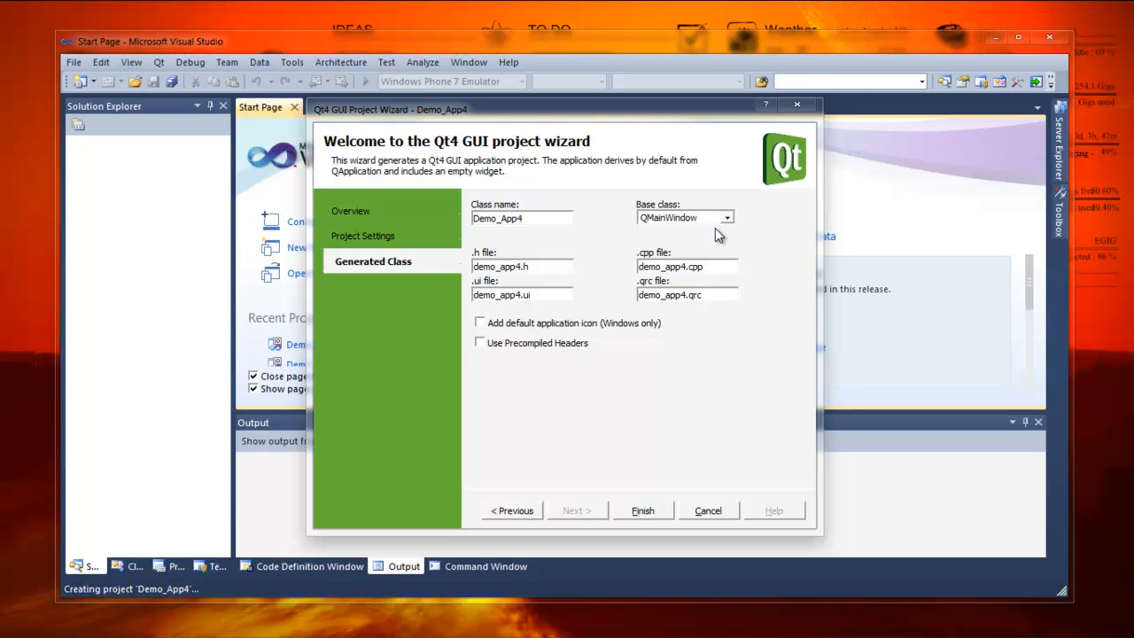
click(644, 513)
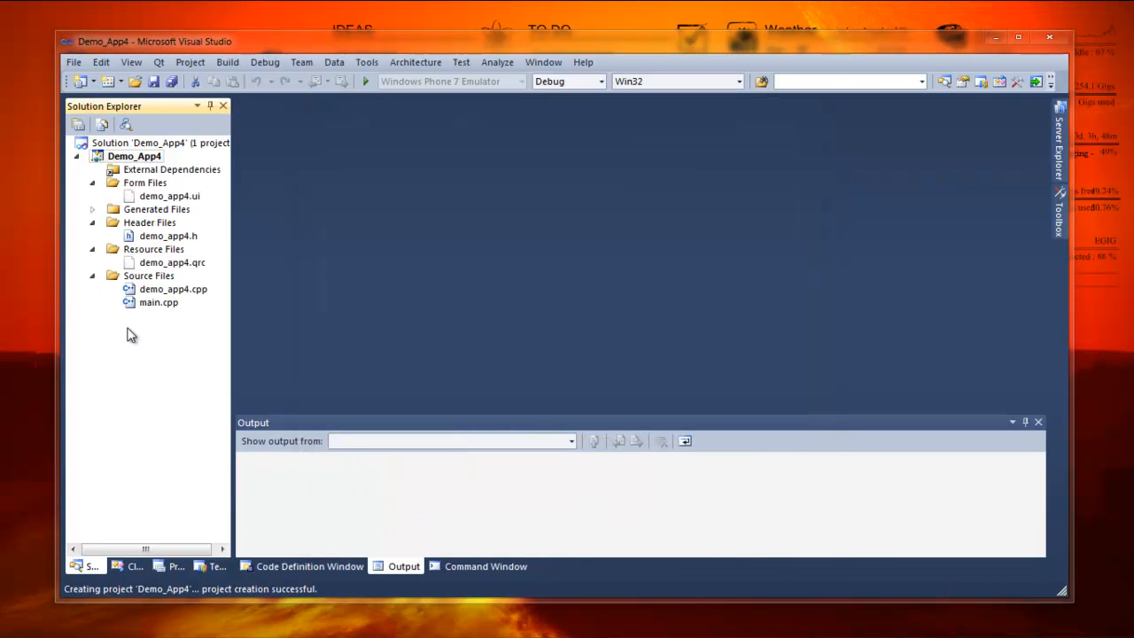
Open main.cpp from the Demo_App4 source files and examine its include lines and main function.
click(169, 197)
click(156, 302)
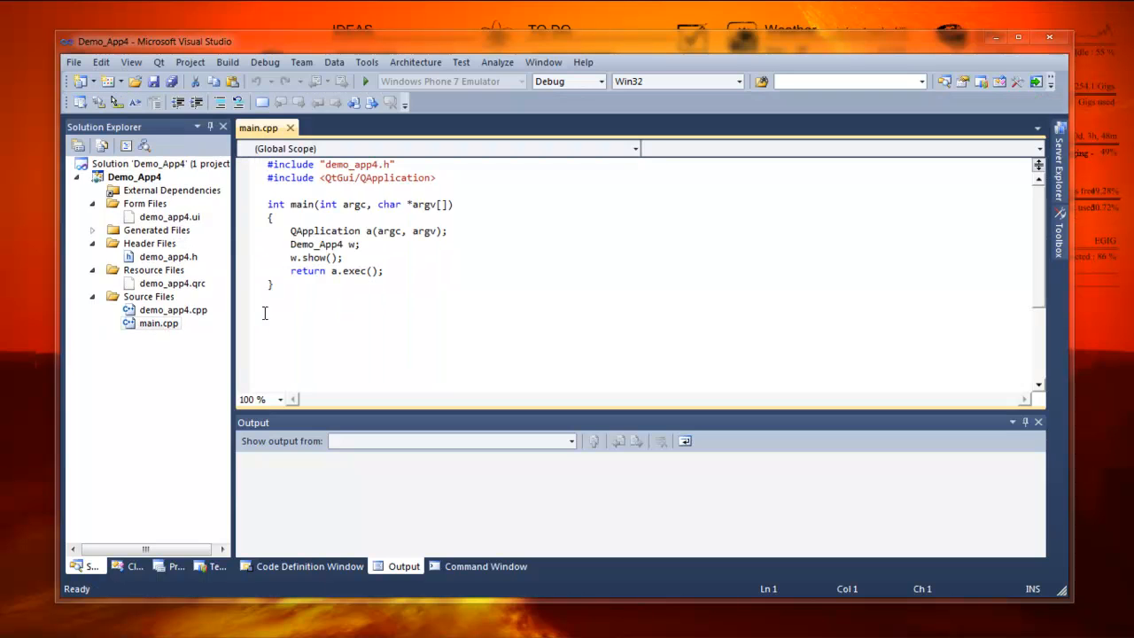
click(266, 312)
drag(351, 288, 265, 164)
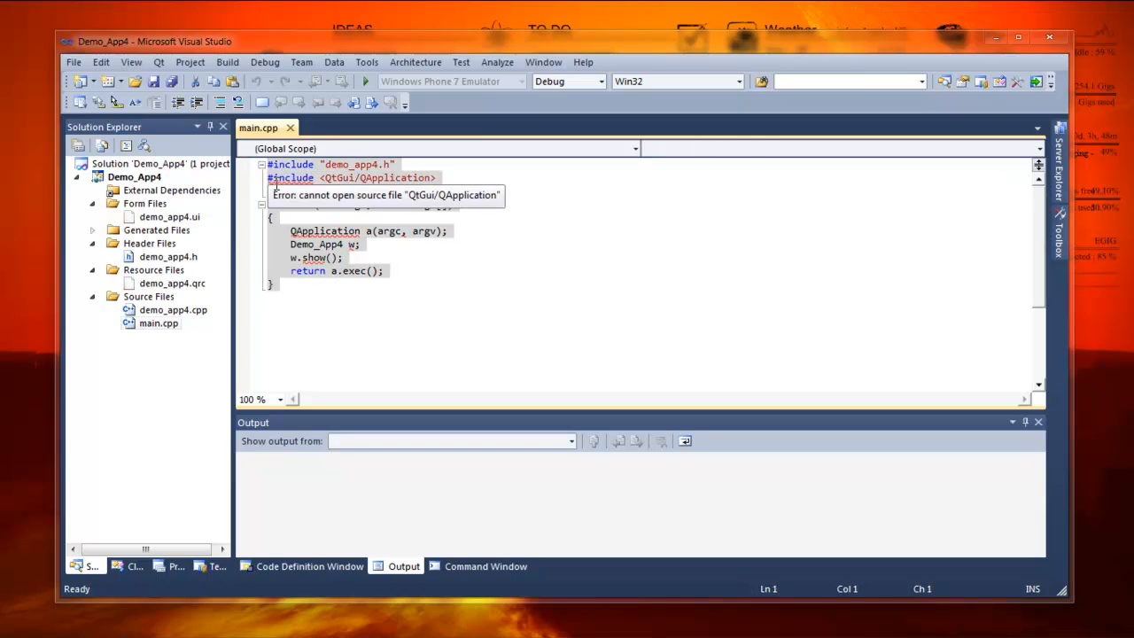
click(328, 233)
click(229, 64)
mouse_move(195, 71)
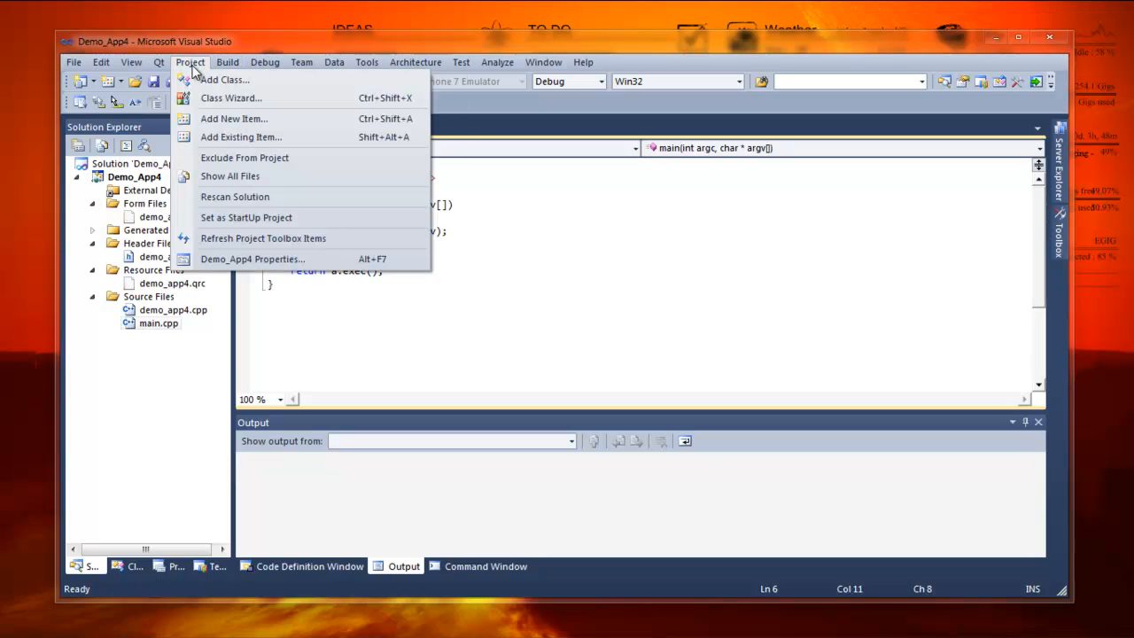
mouse_move(160, 71)
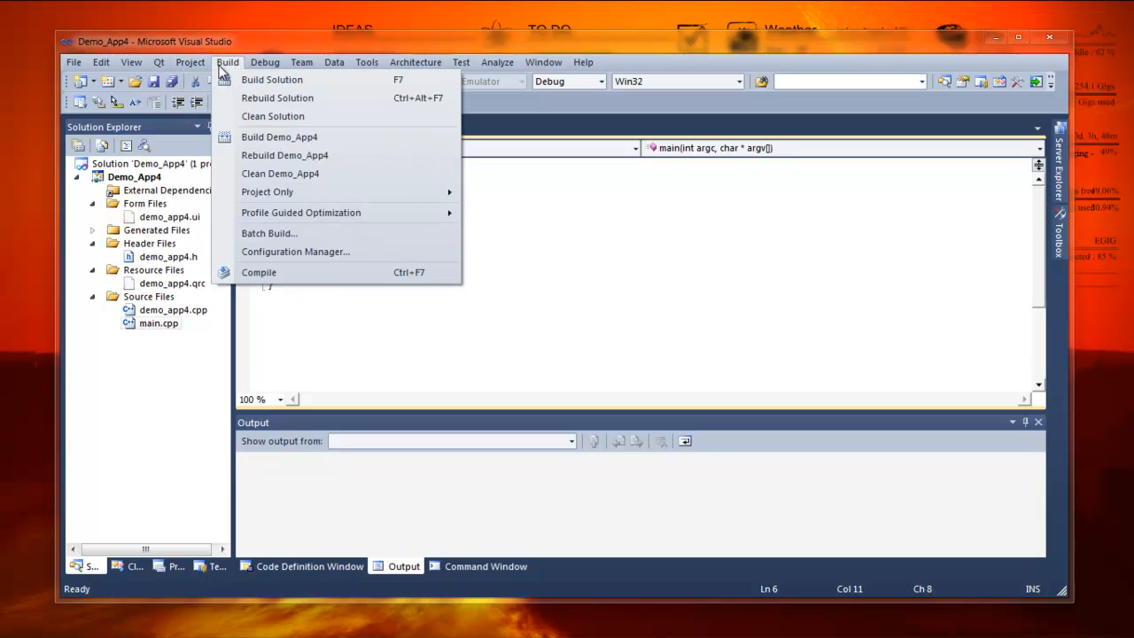
click(183, 69)
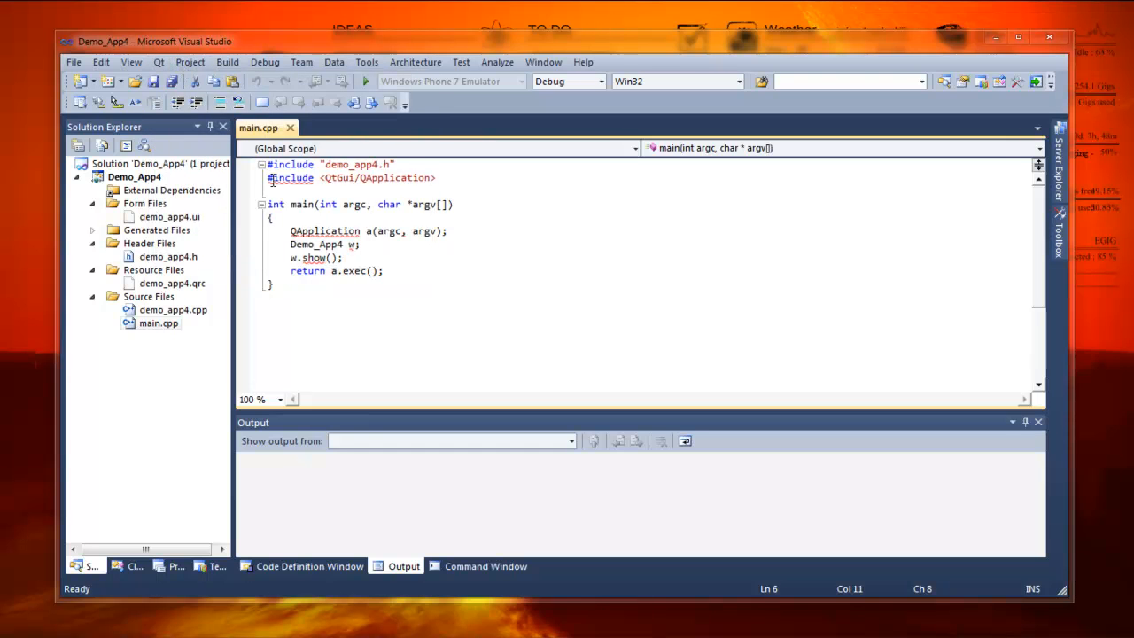
click(160, 64)
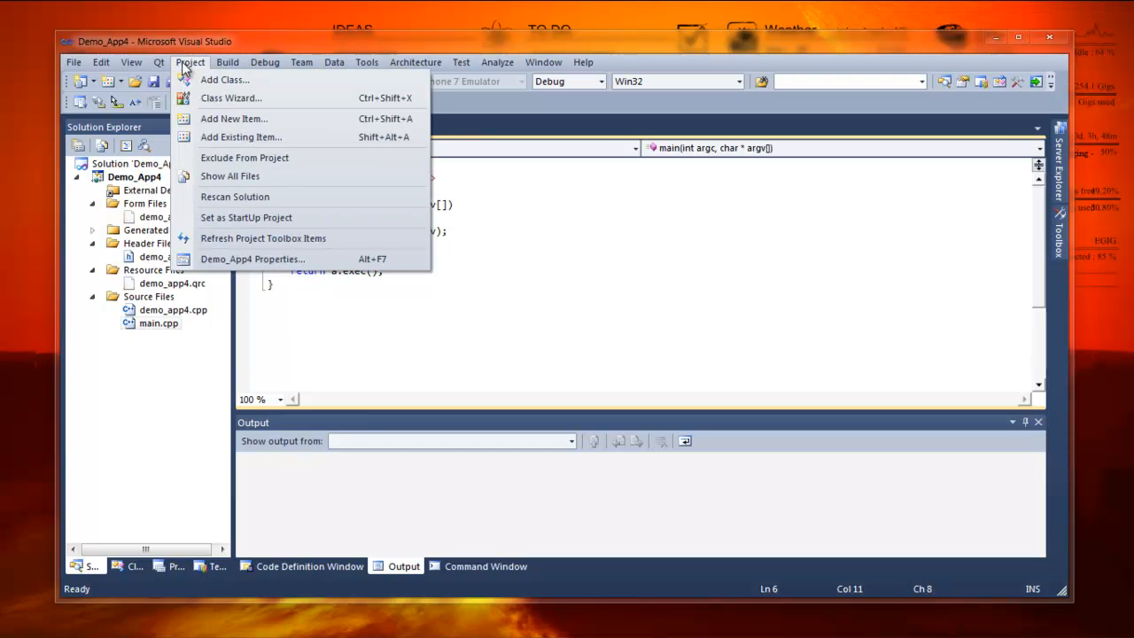
click(183, 65)
click(396, 280)
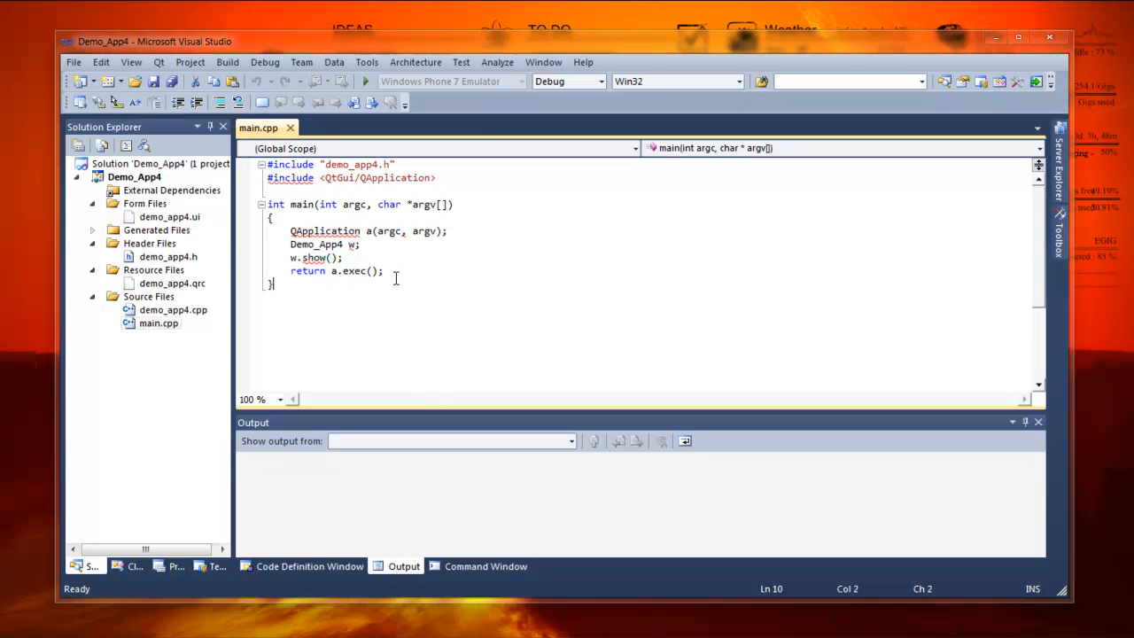
Build and run Demo_App4, and move its application window over the middle of the code editor.
key(F7)
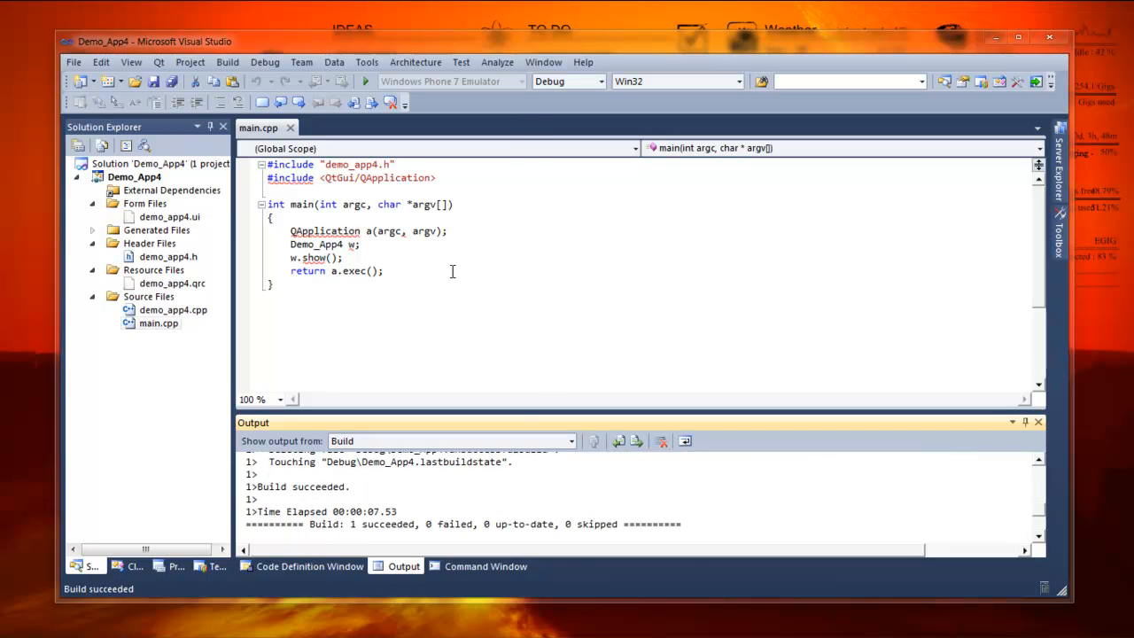
drag(203, 35, 482, 143)
drag(556, 144, 552, 144)
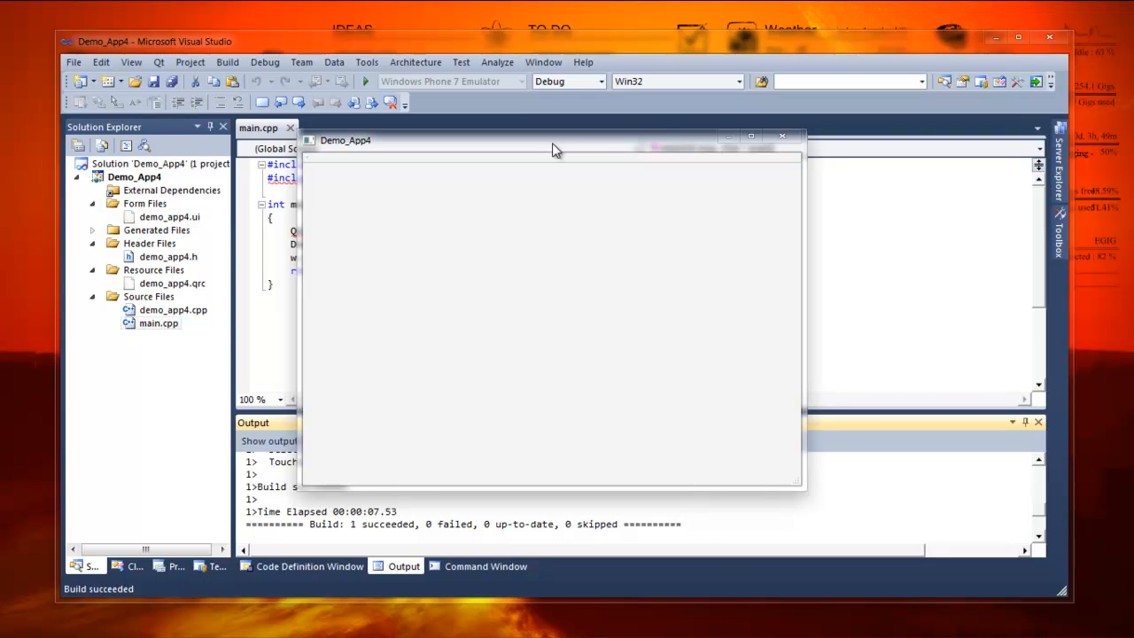
mouse_move(552, 143)
mouse_down()
mouse_move(541, 142)
mouse_move(558, 140)
mouse_up()
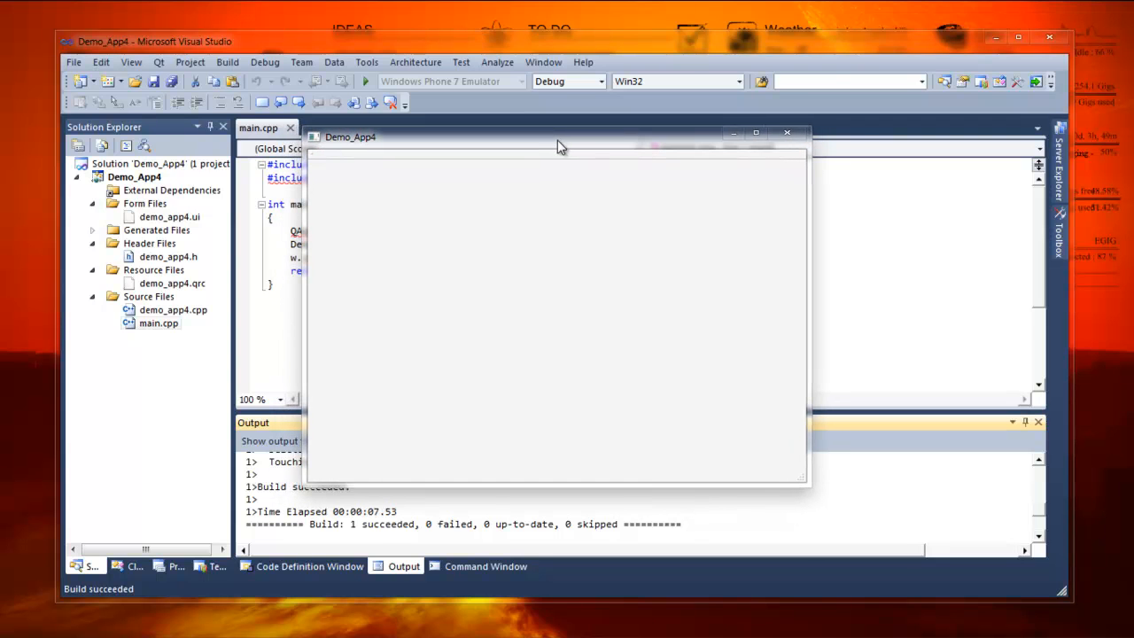